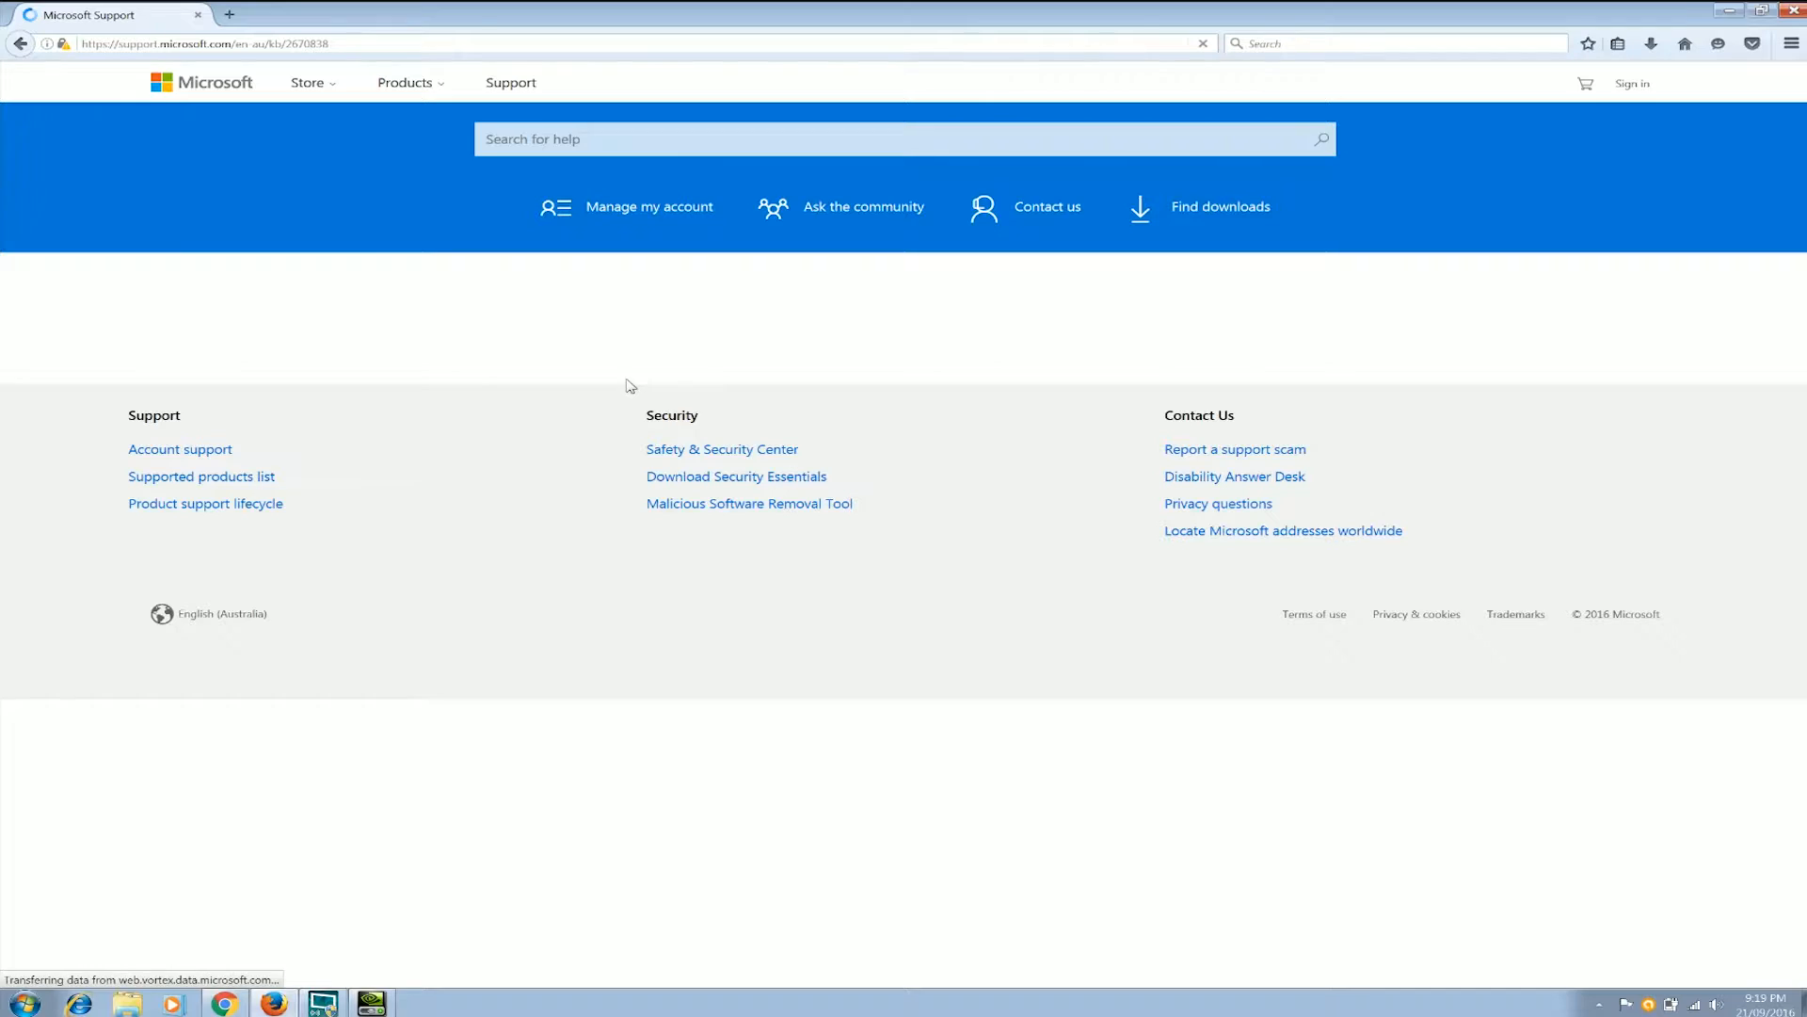
{"action": "scroll", "coordinate": [627, 386], "scroll_direction": "down", "scroll_amount": 1}
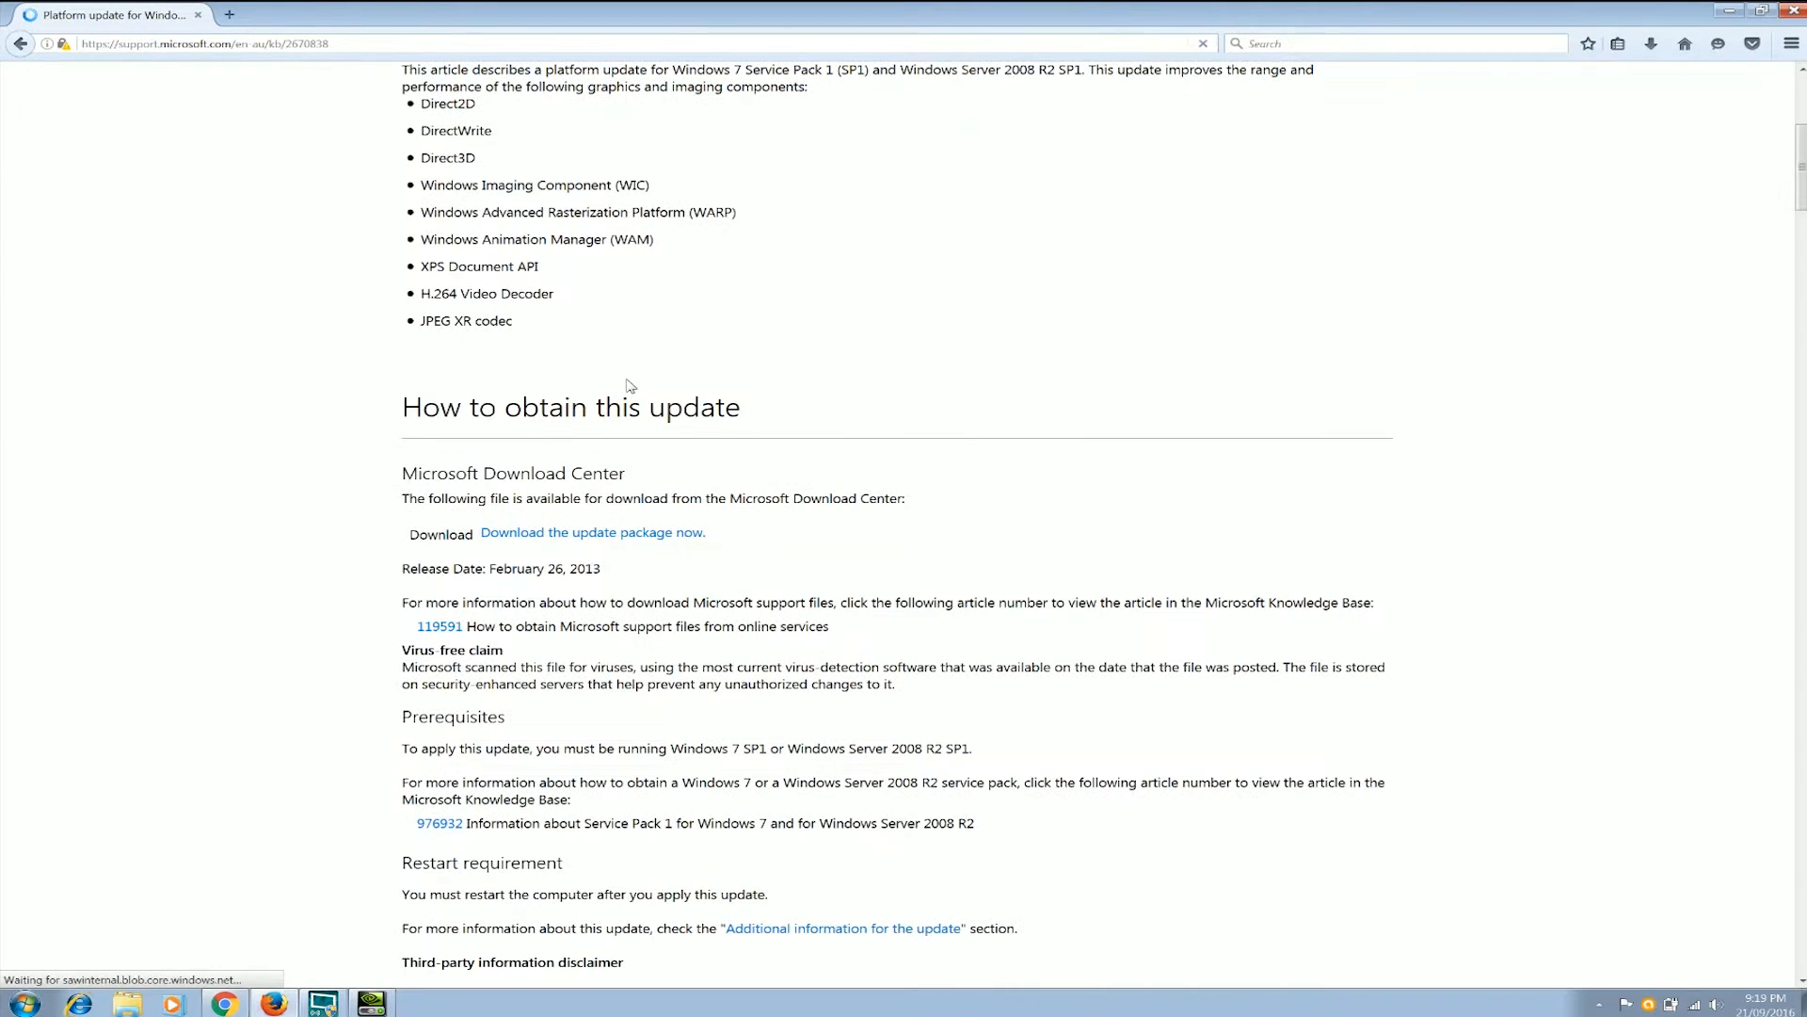
{"action": "scroll", "coordinate": [629, 385], "scroll_direction": "down", "scroll_amount": 2}
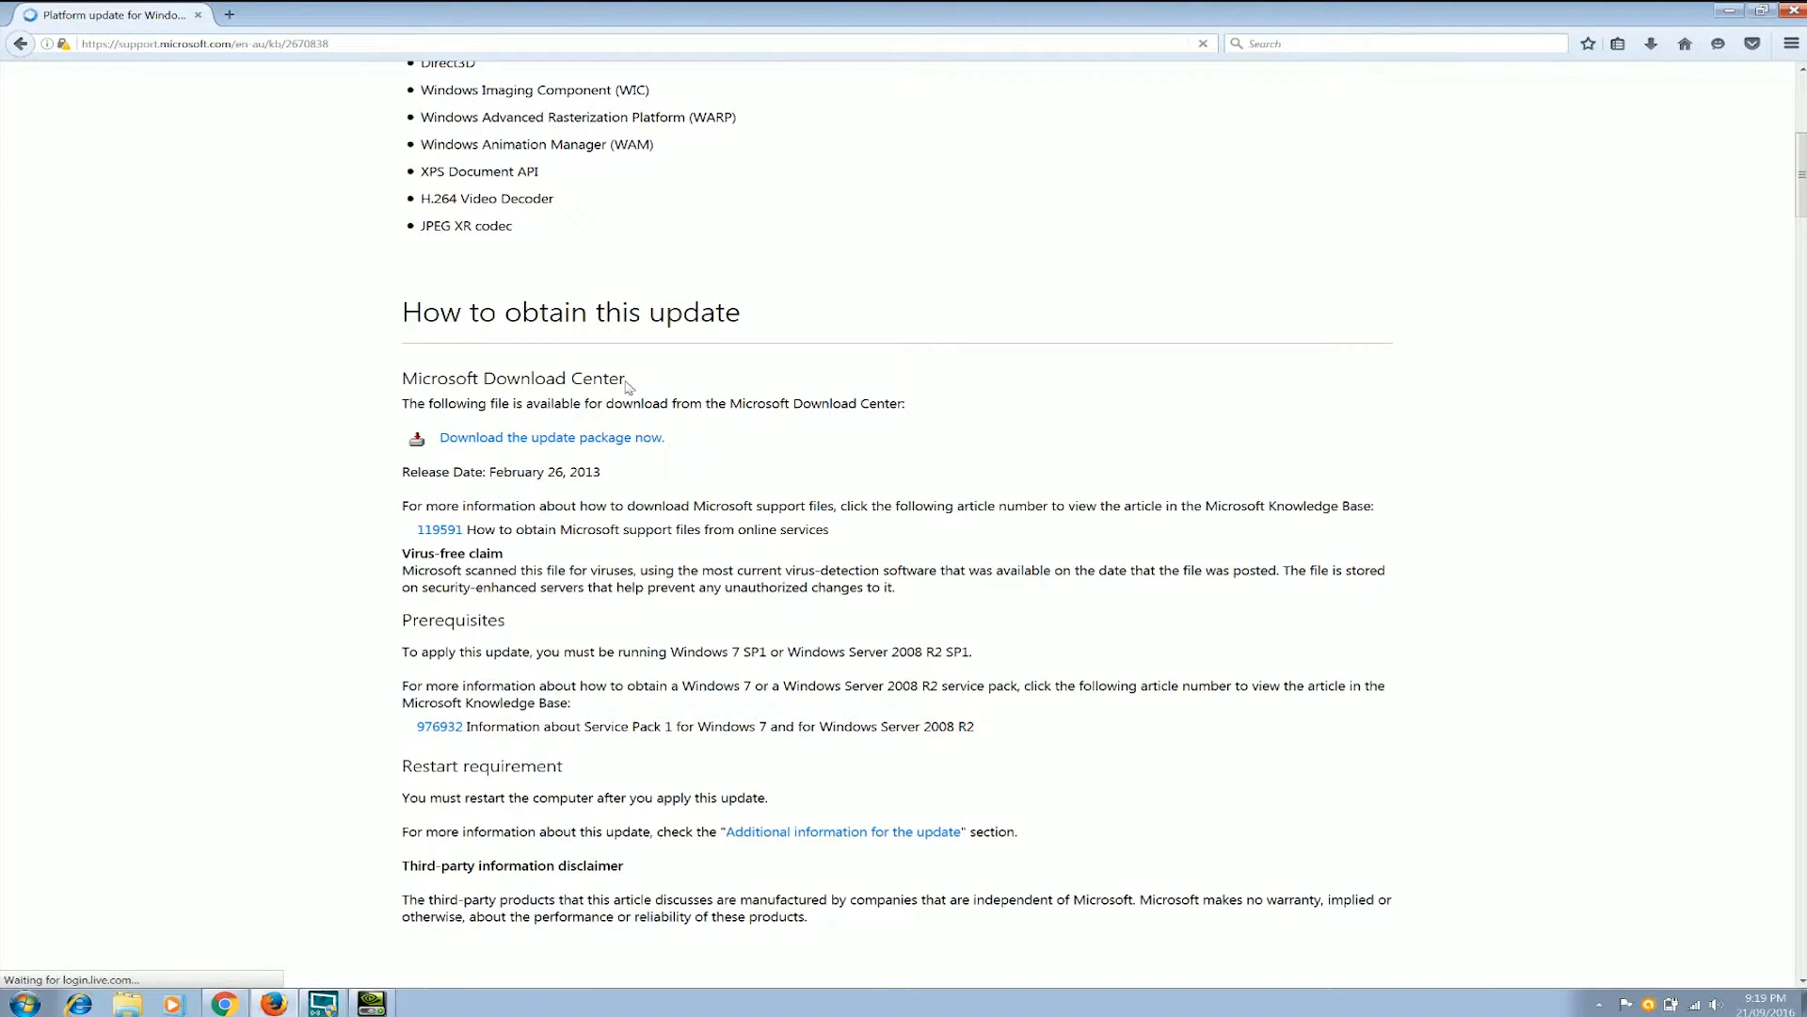
{"action": "scroll", "coordinate": [629, 385], "scroll_direction": "down", "scroll_amount": 2}
{"action": "scroll", "coordinate": [628, 386], "scroll_direction": "down", "scroll_amount": 1}
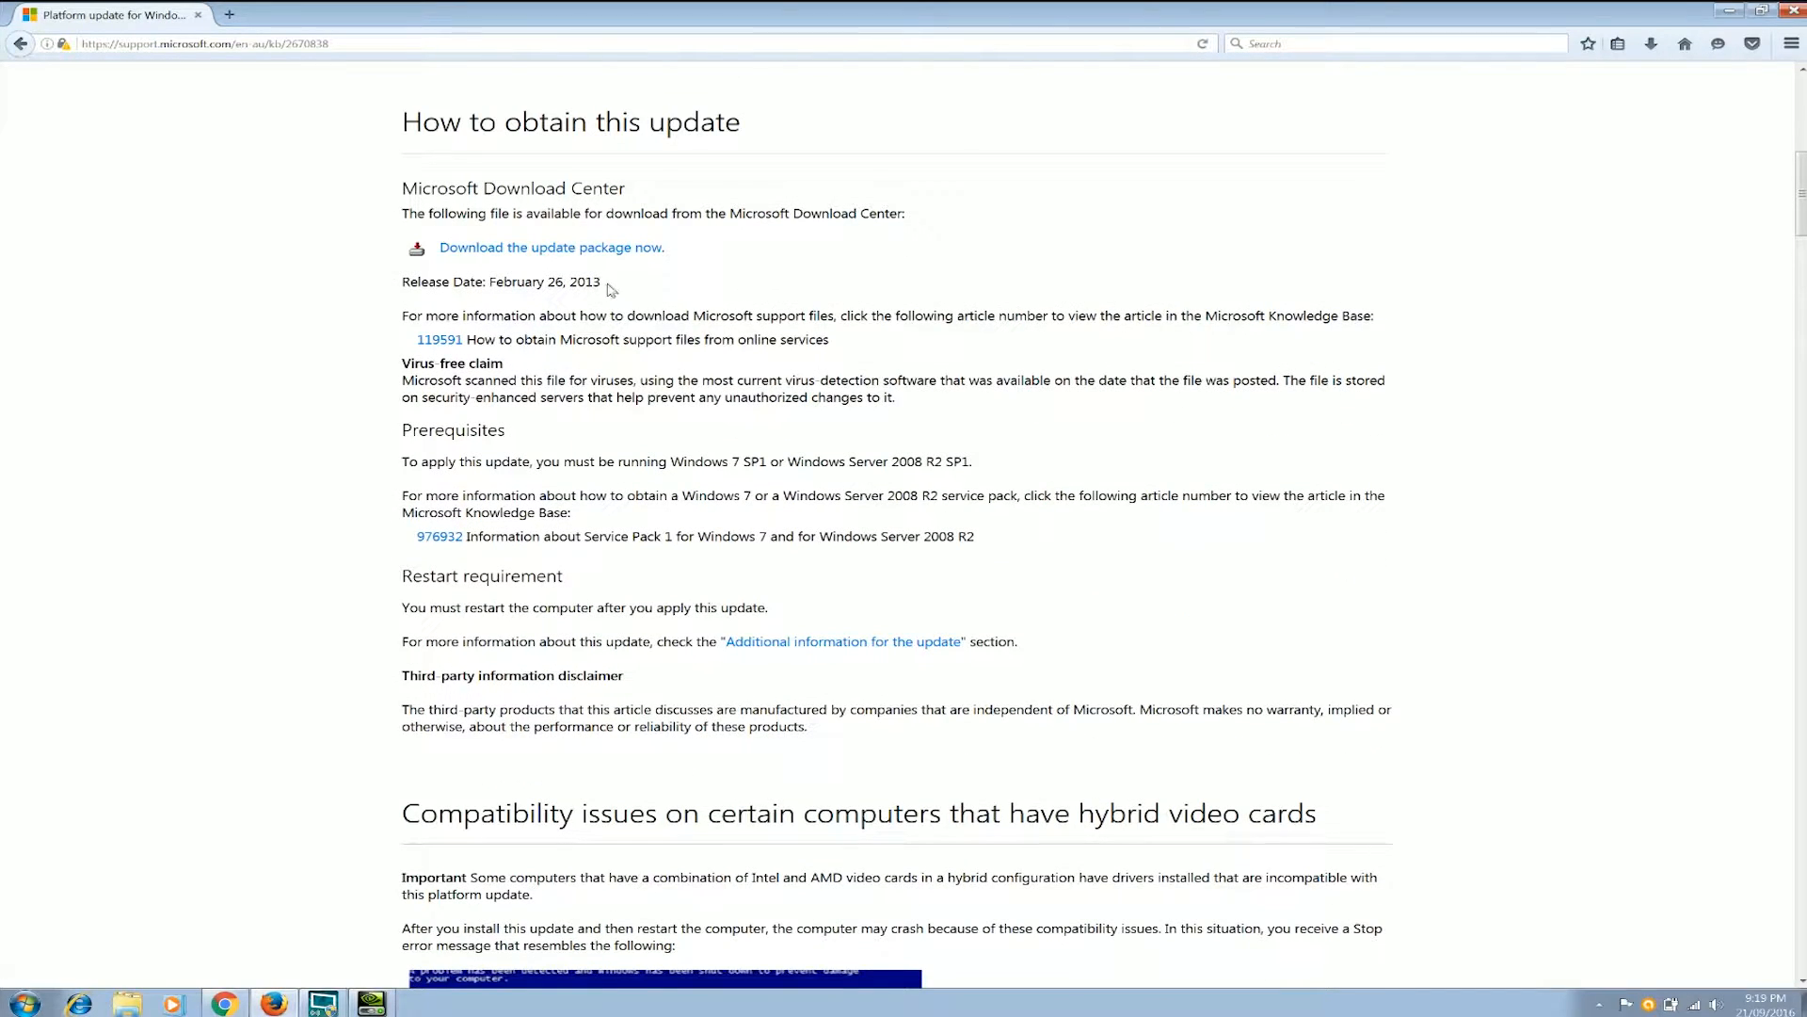
Step: Follow the 'Download the update package now' link to the Platform Update download page
{"action": "left_click", "coordinate": [605, 251]}
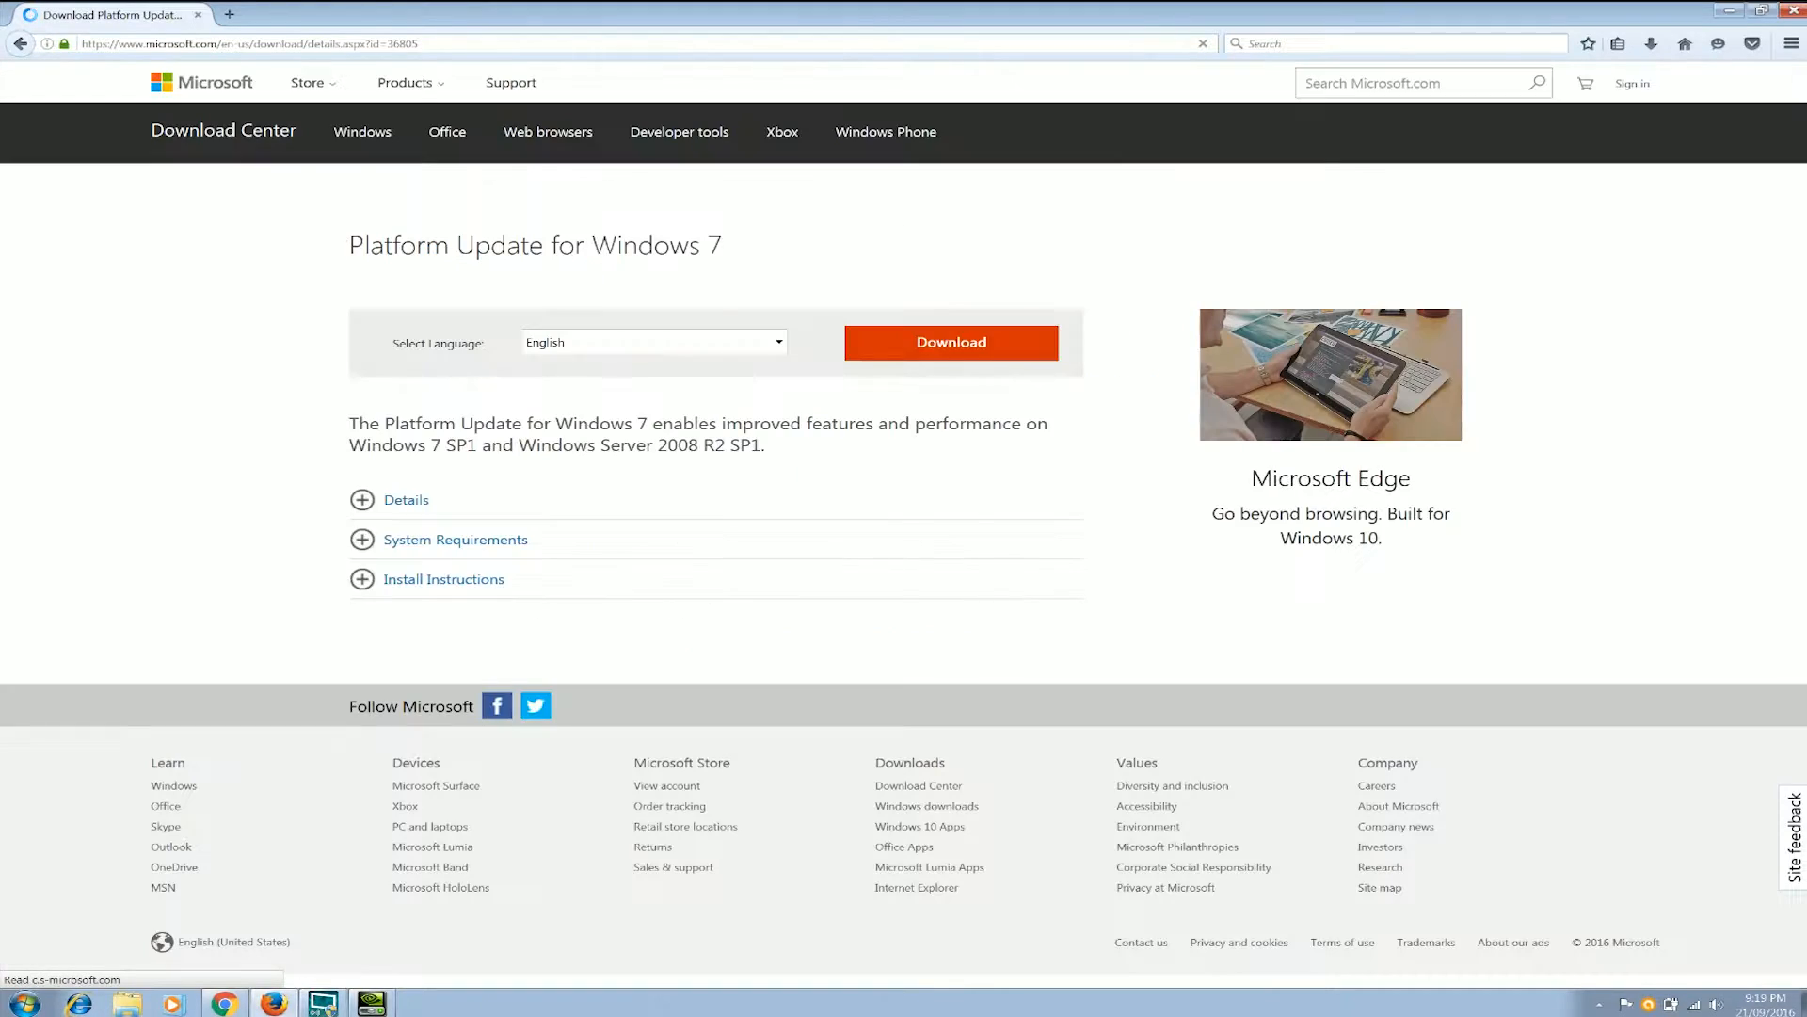
Step: Download the Platform Update, choosing the x64 .msu package file
{"action": "left_click", "coordinate": [444, 500]}
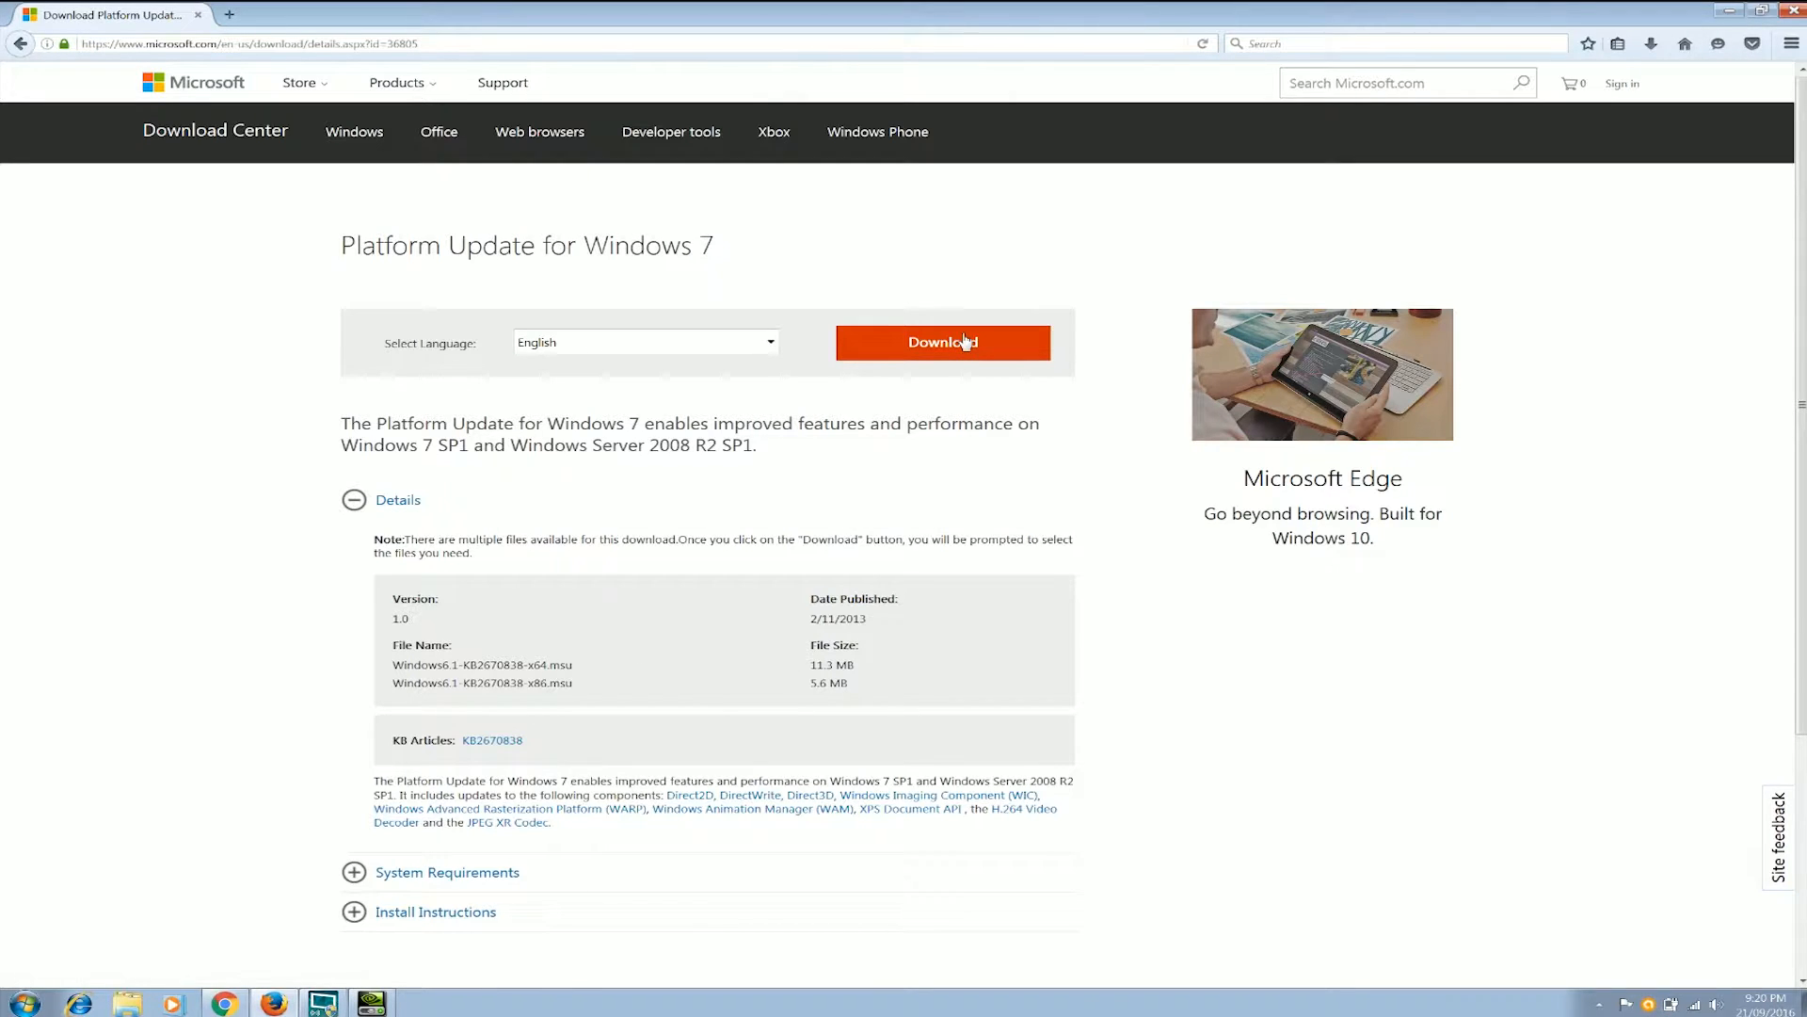
{"action": "left_click", "coordinate": [894, 344]}
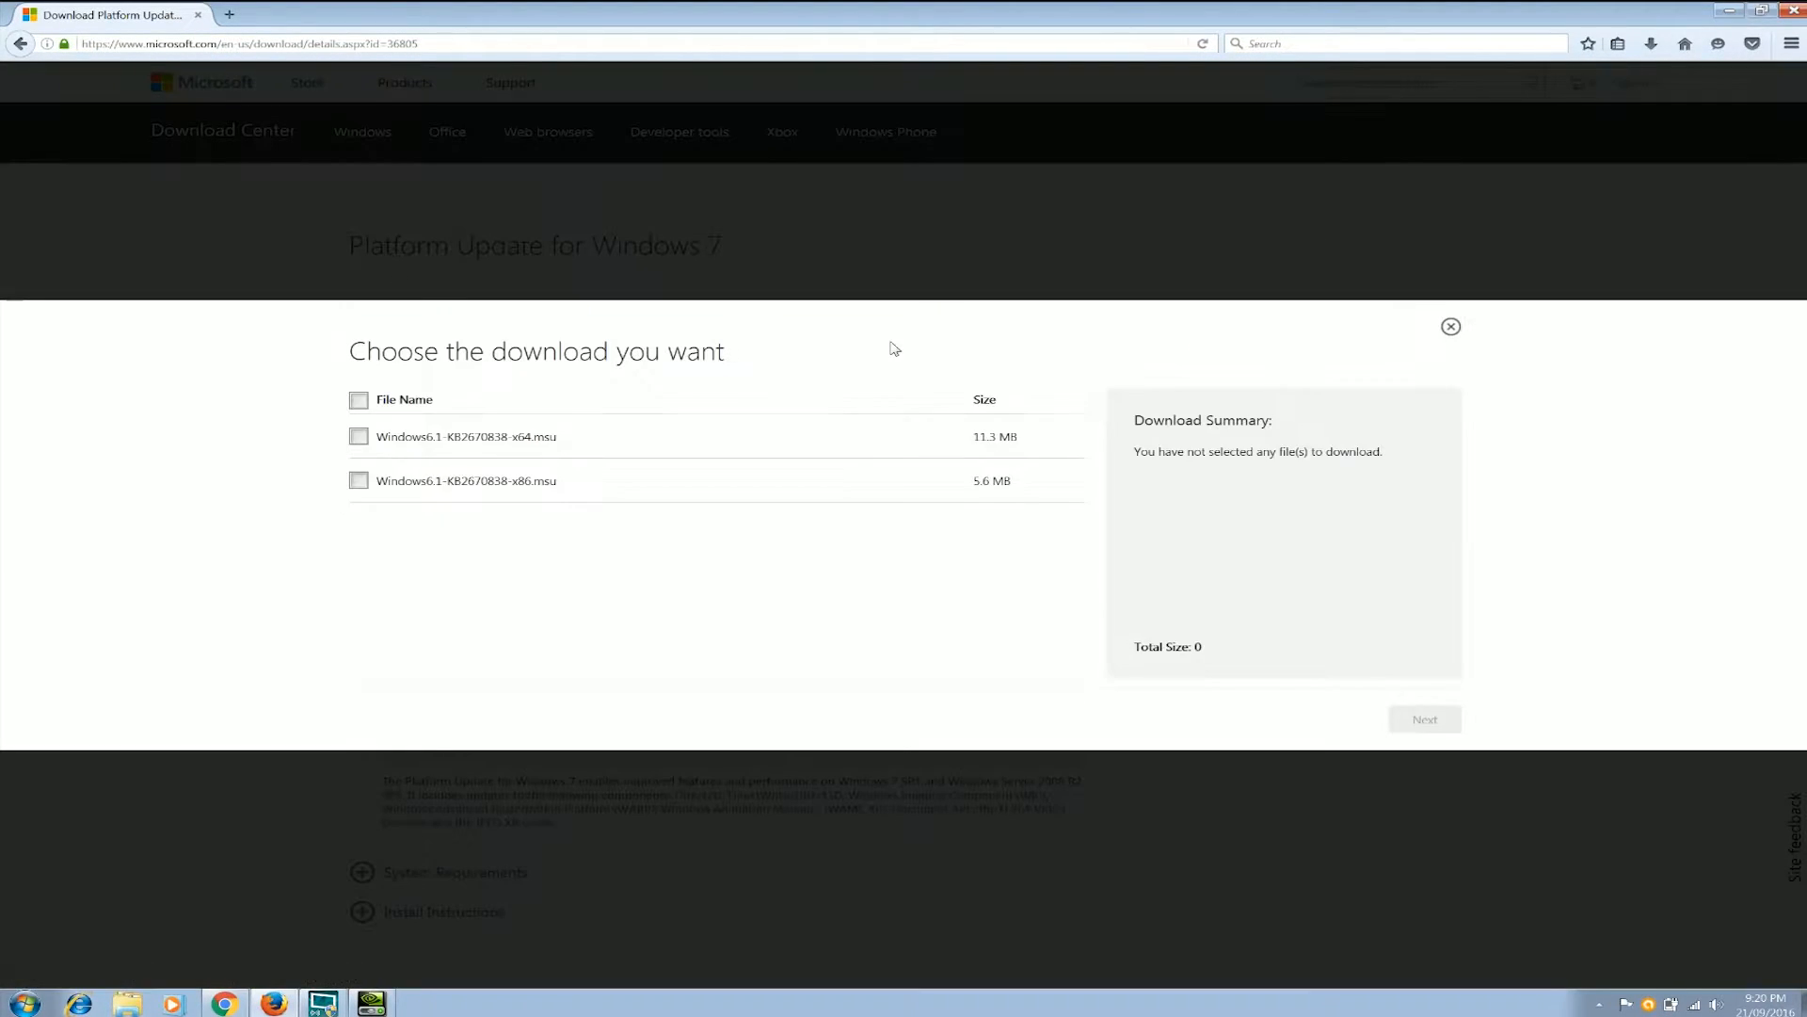
{"action": "left_click", "coordinate": [359, 437]}
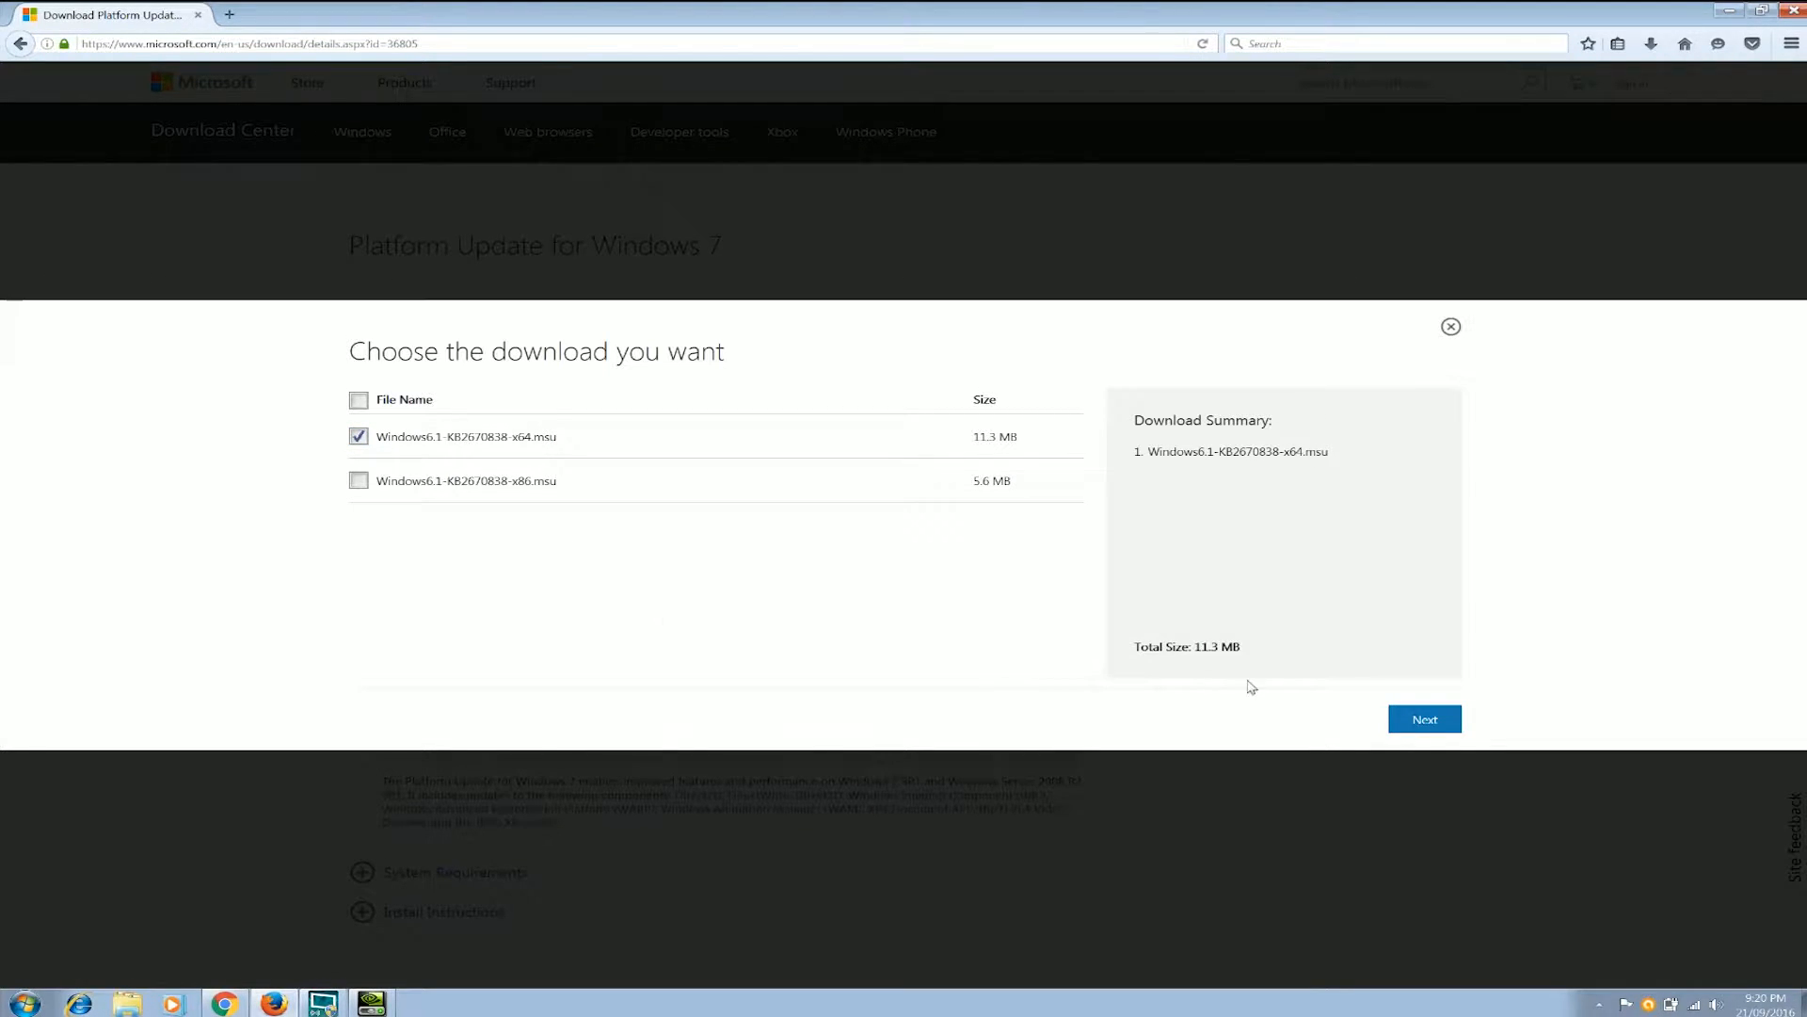
{"action": "left_click", "coordinate": [1415, 721]}
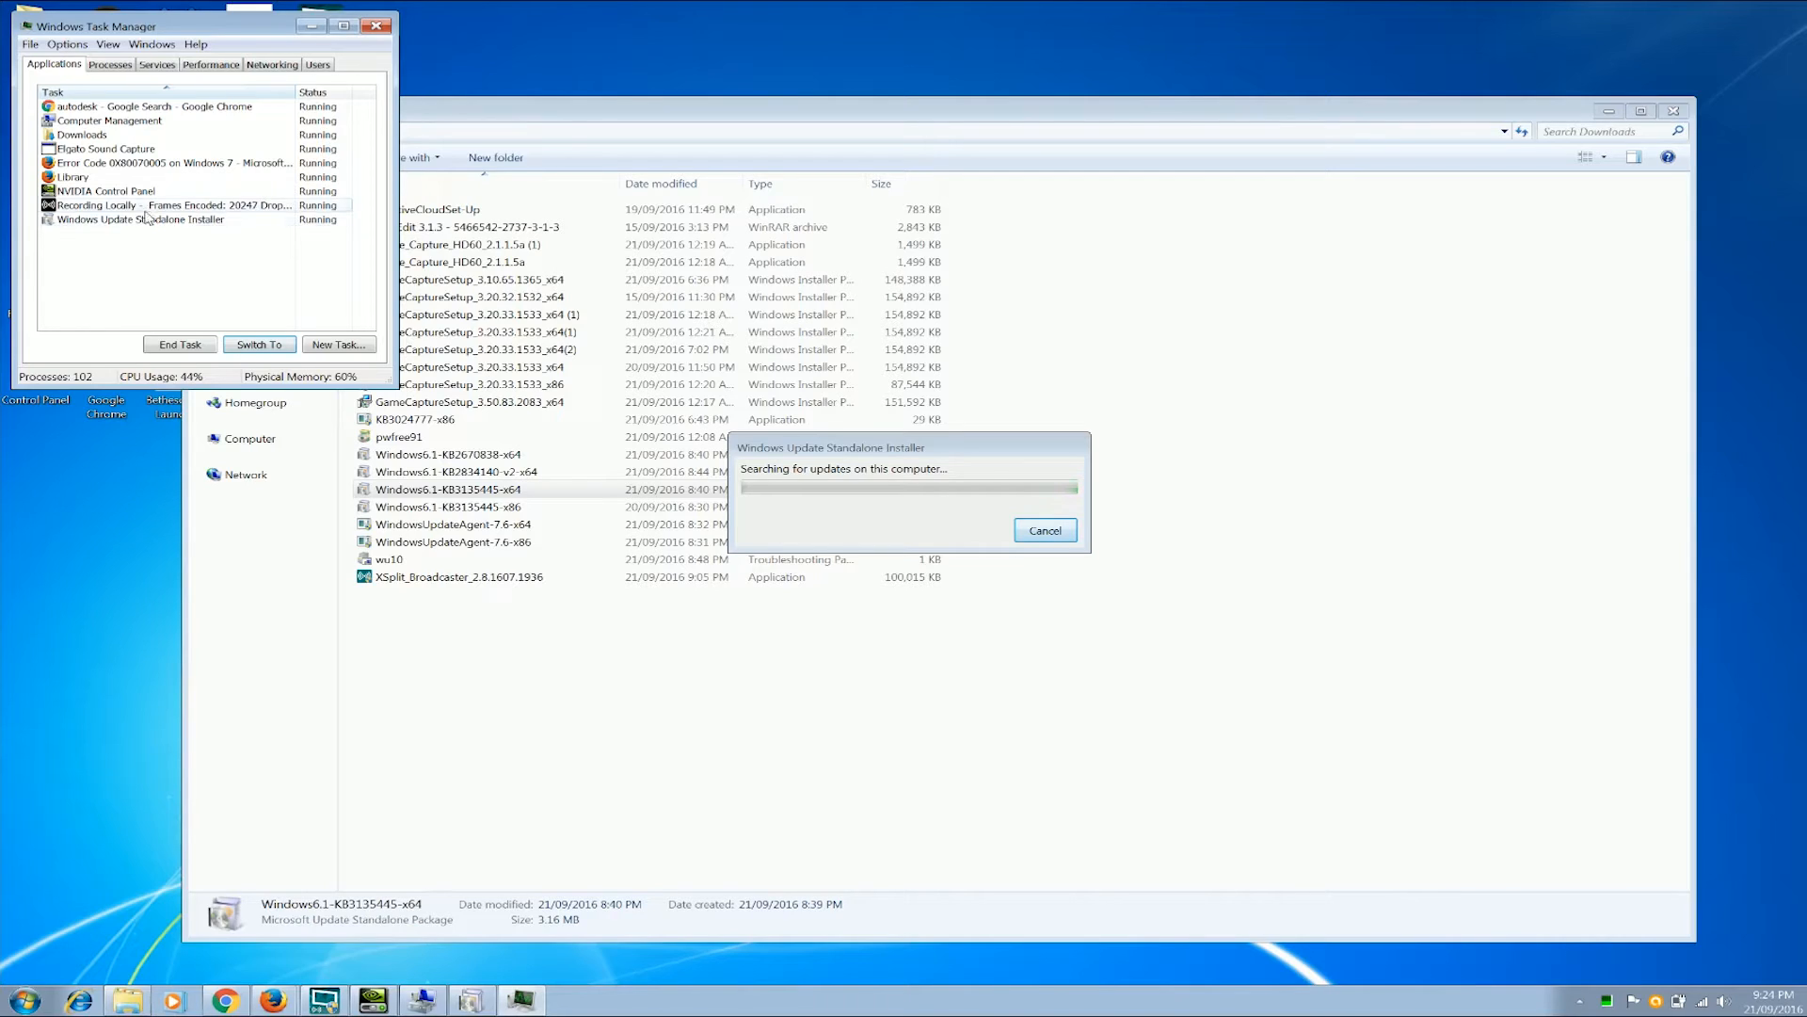
Step: End the running standalone update installer in Task Manager and bring up the Start menu
{"action": "left_click", "coordinate": [178, 346]}
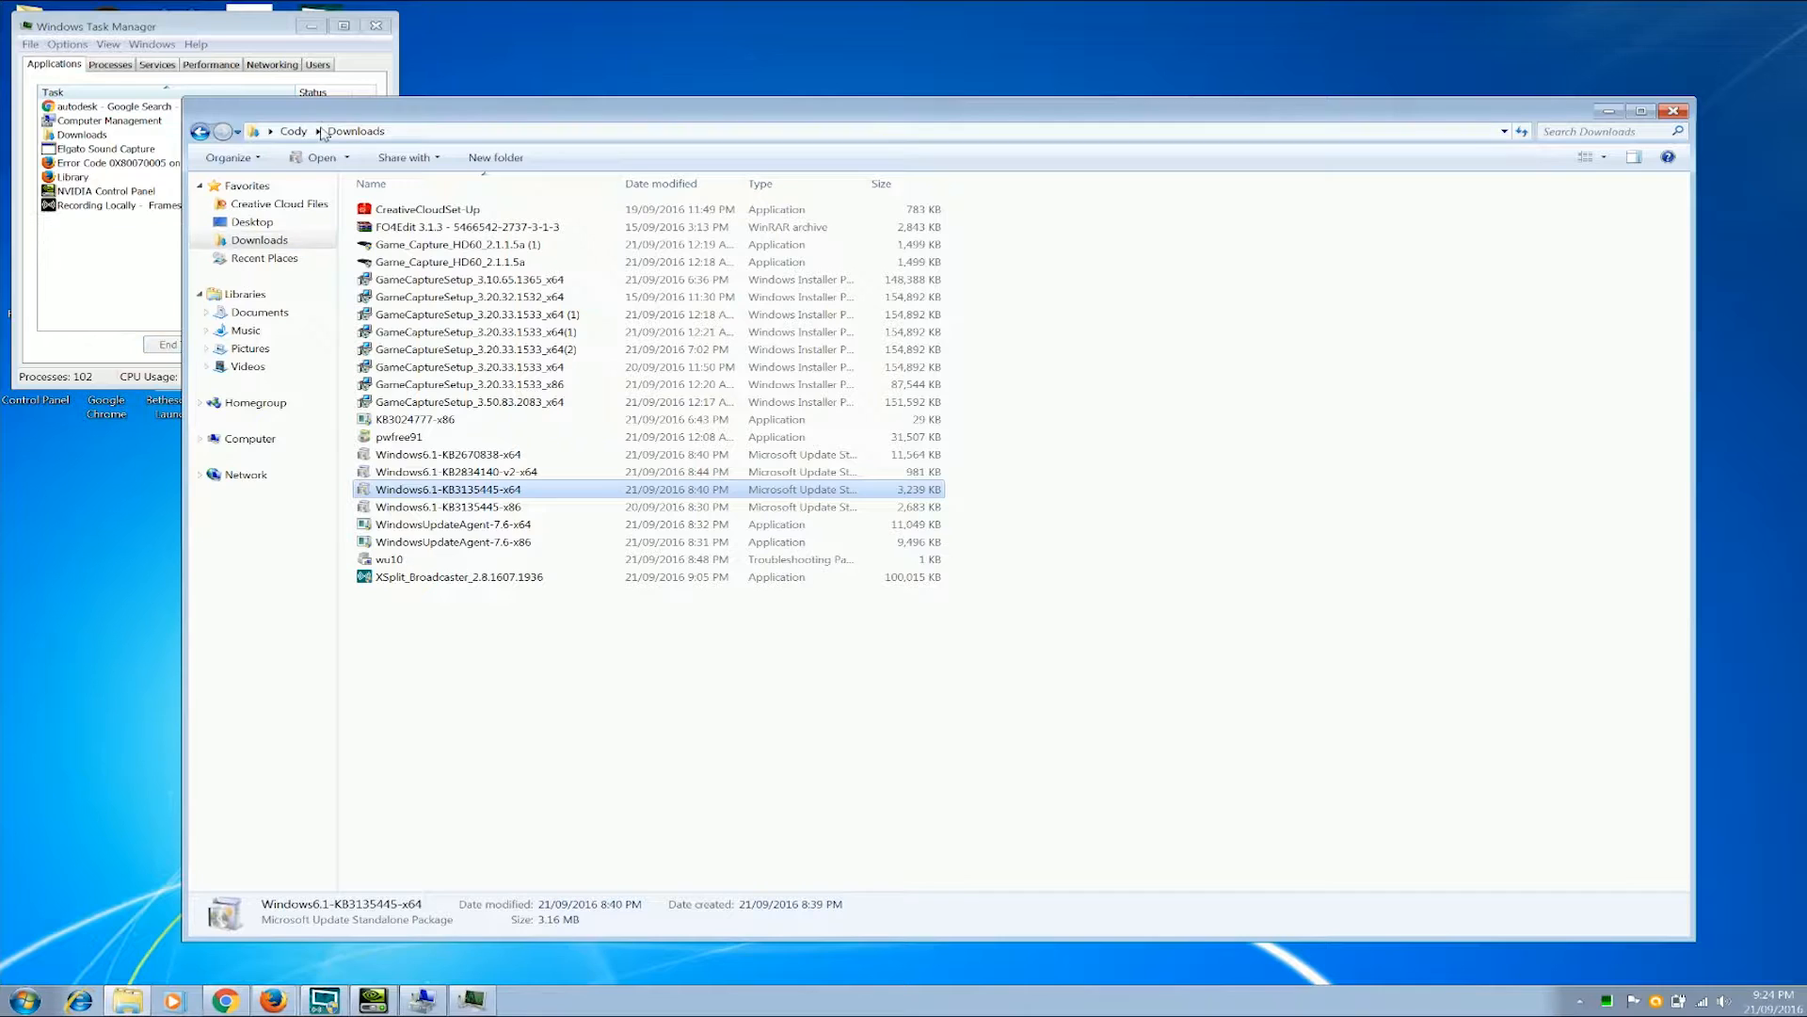
{"action": "left_click", "coordinate": [24, 1002]}
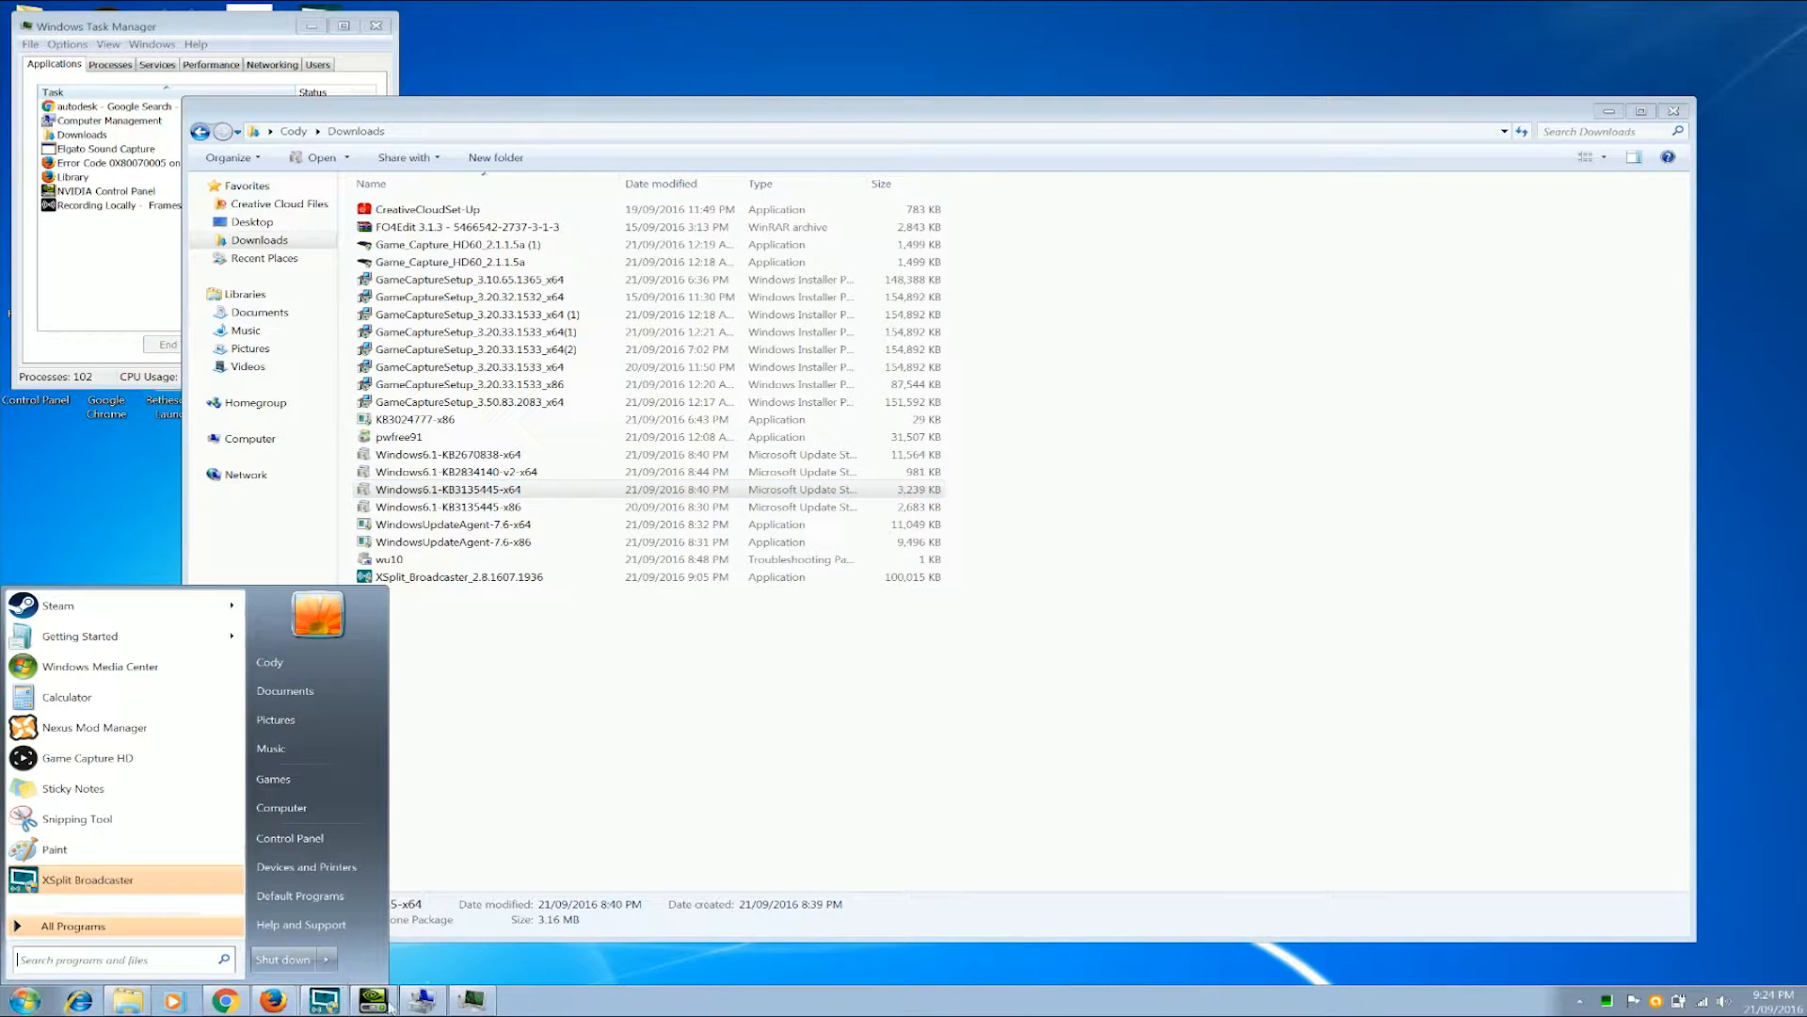
Step: Stop the Windows Update service in the Services list and minimize Computer Management
{"action": "left_click", "coordinate": [424, 1004]}
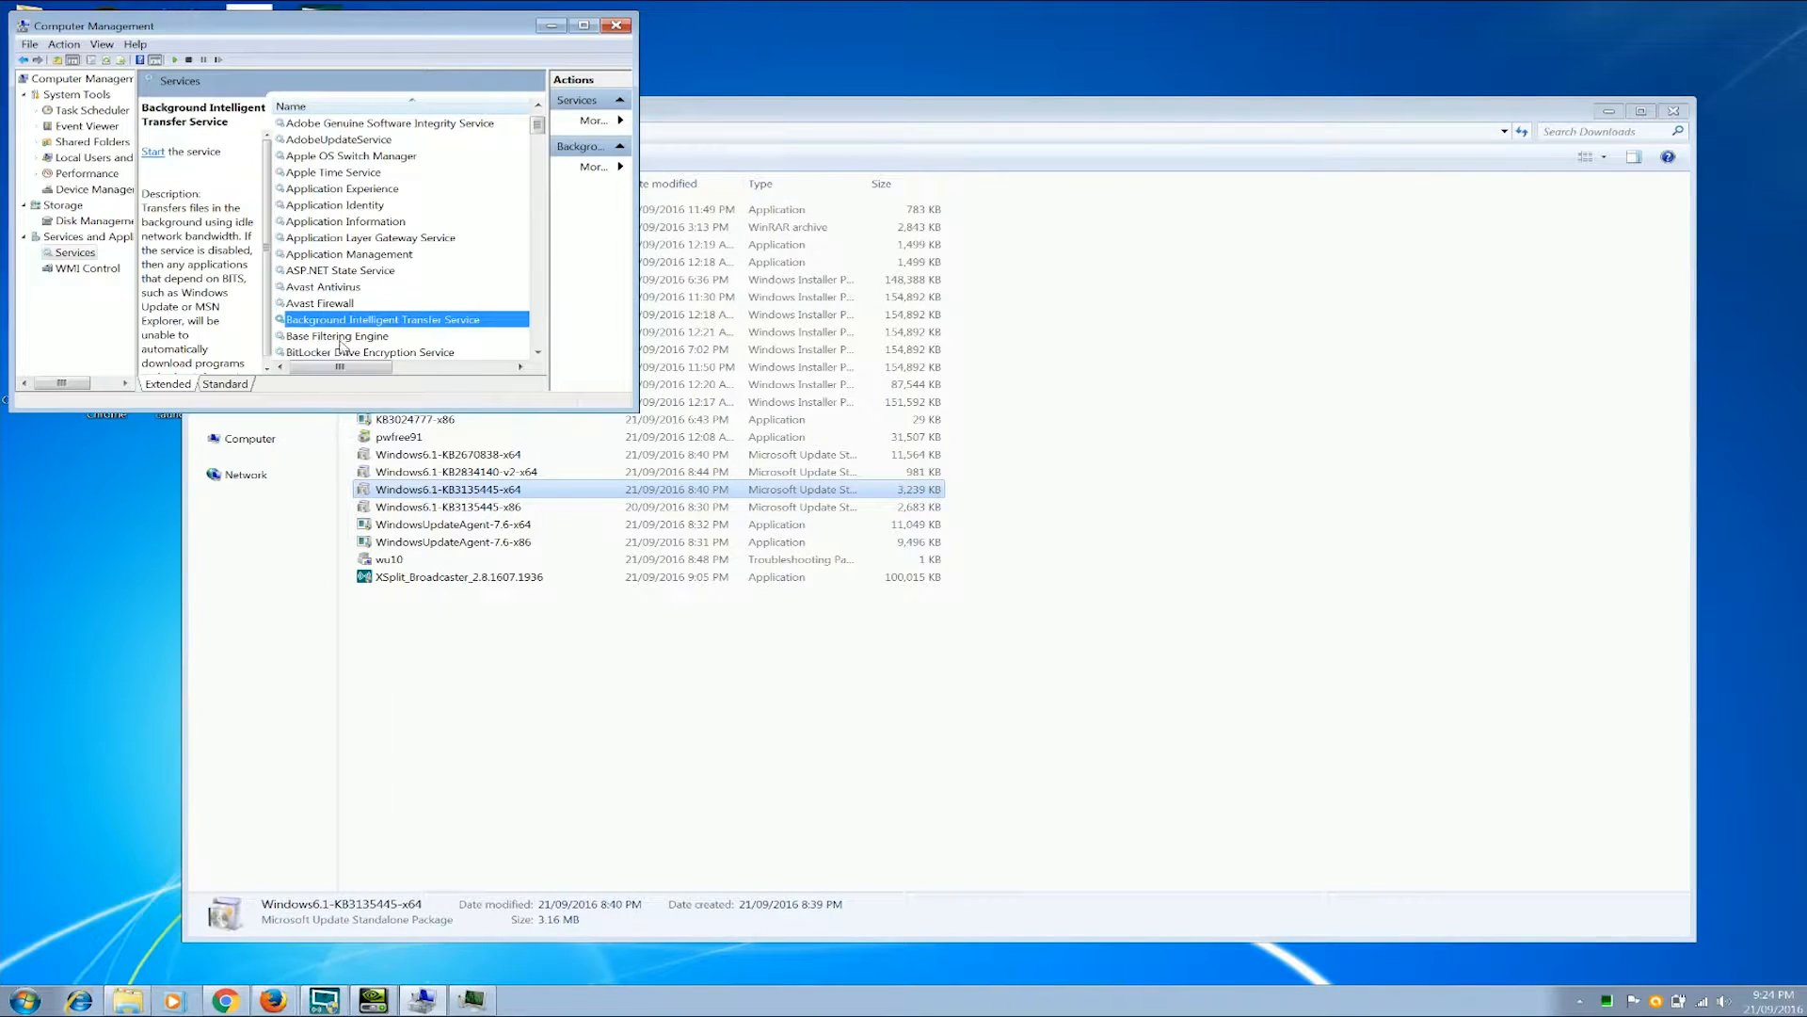
{"action": "right_click", "coordinate": [351, 328]}
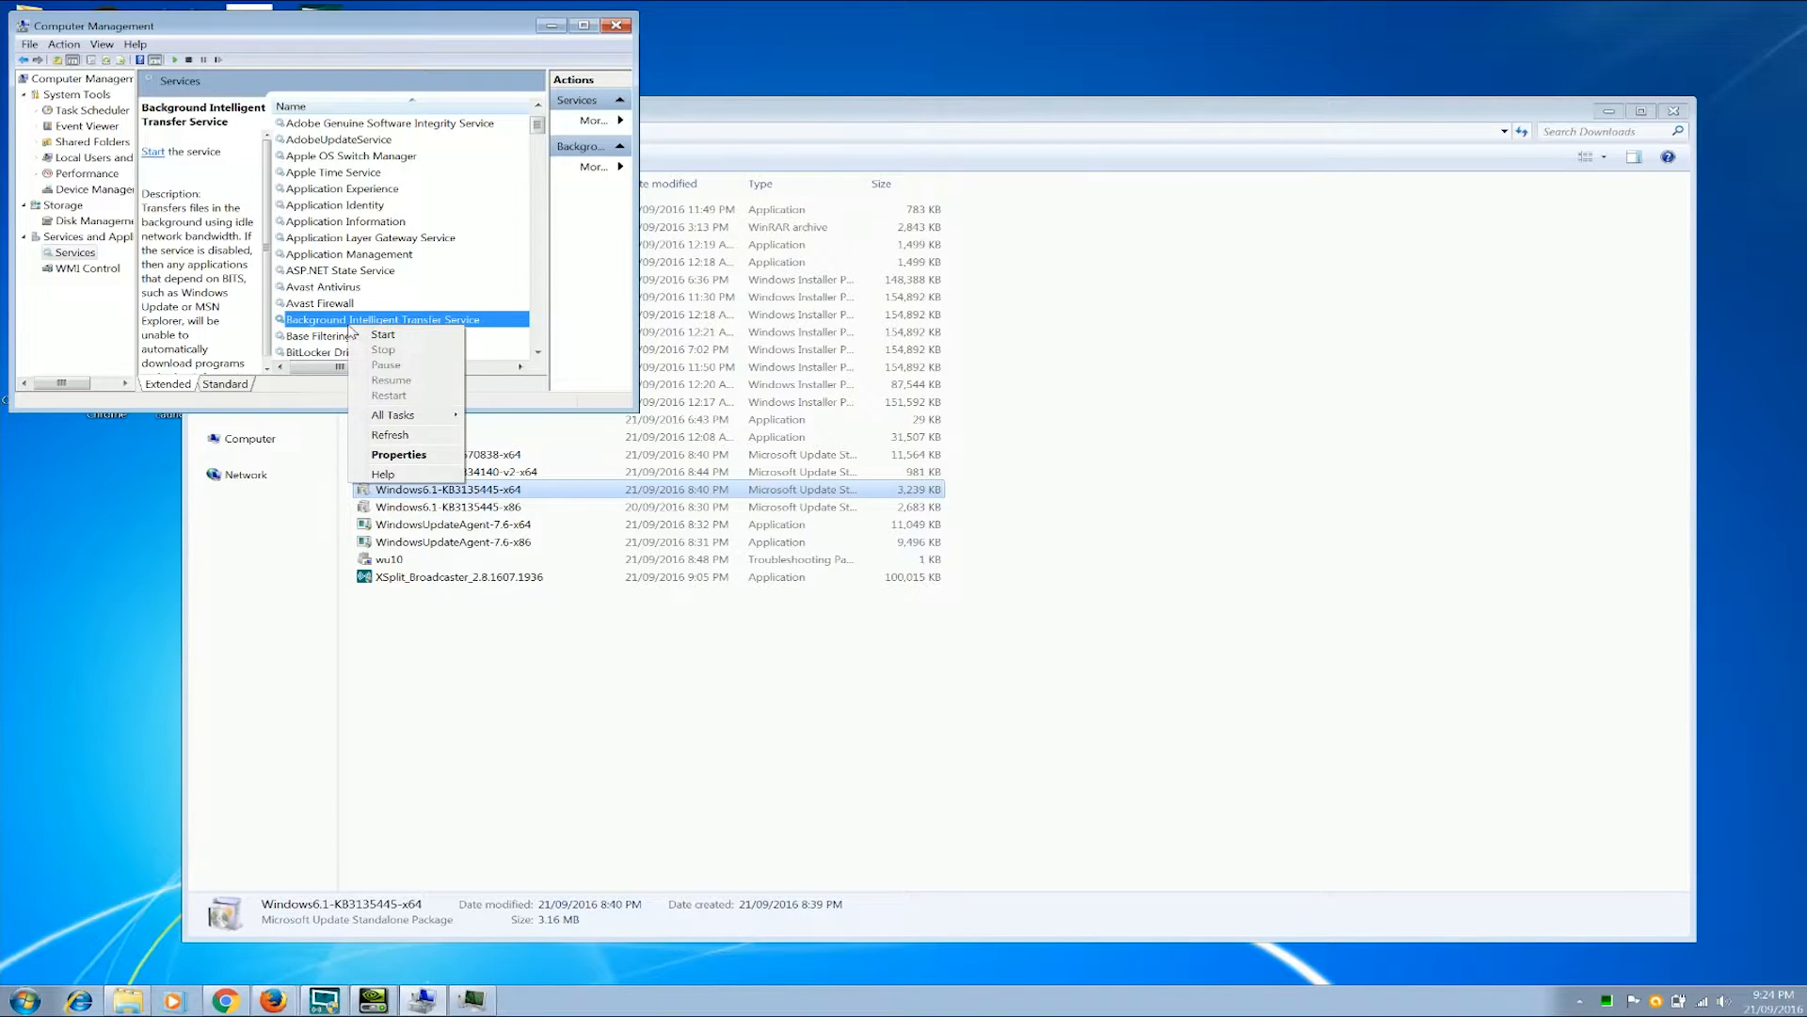
{"action": "left_click_drag", "start_coordinate": [541, 128], "coordinate": [539, 339]}
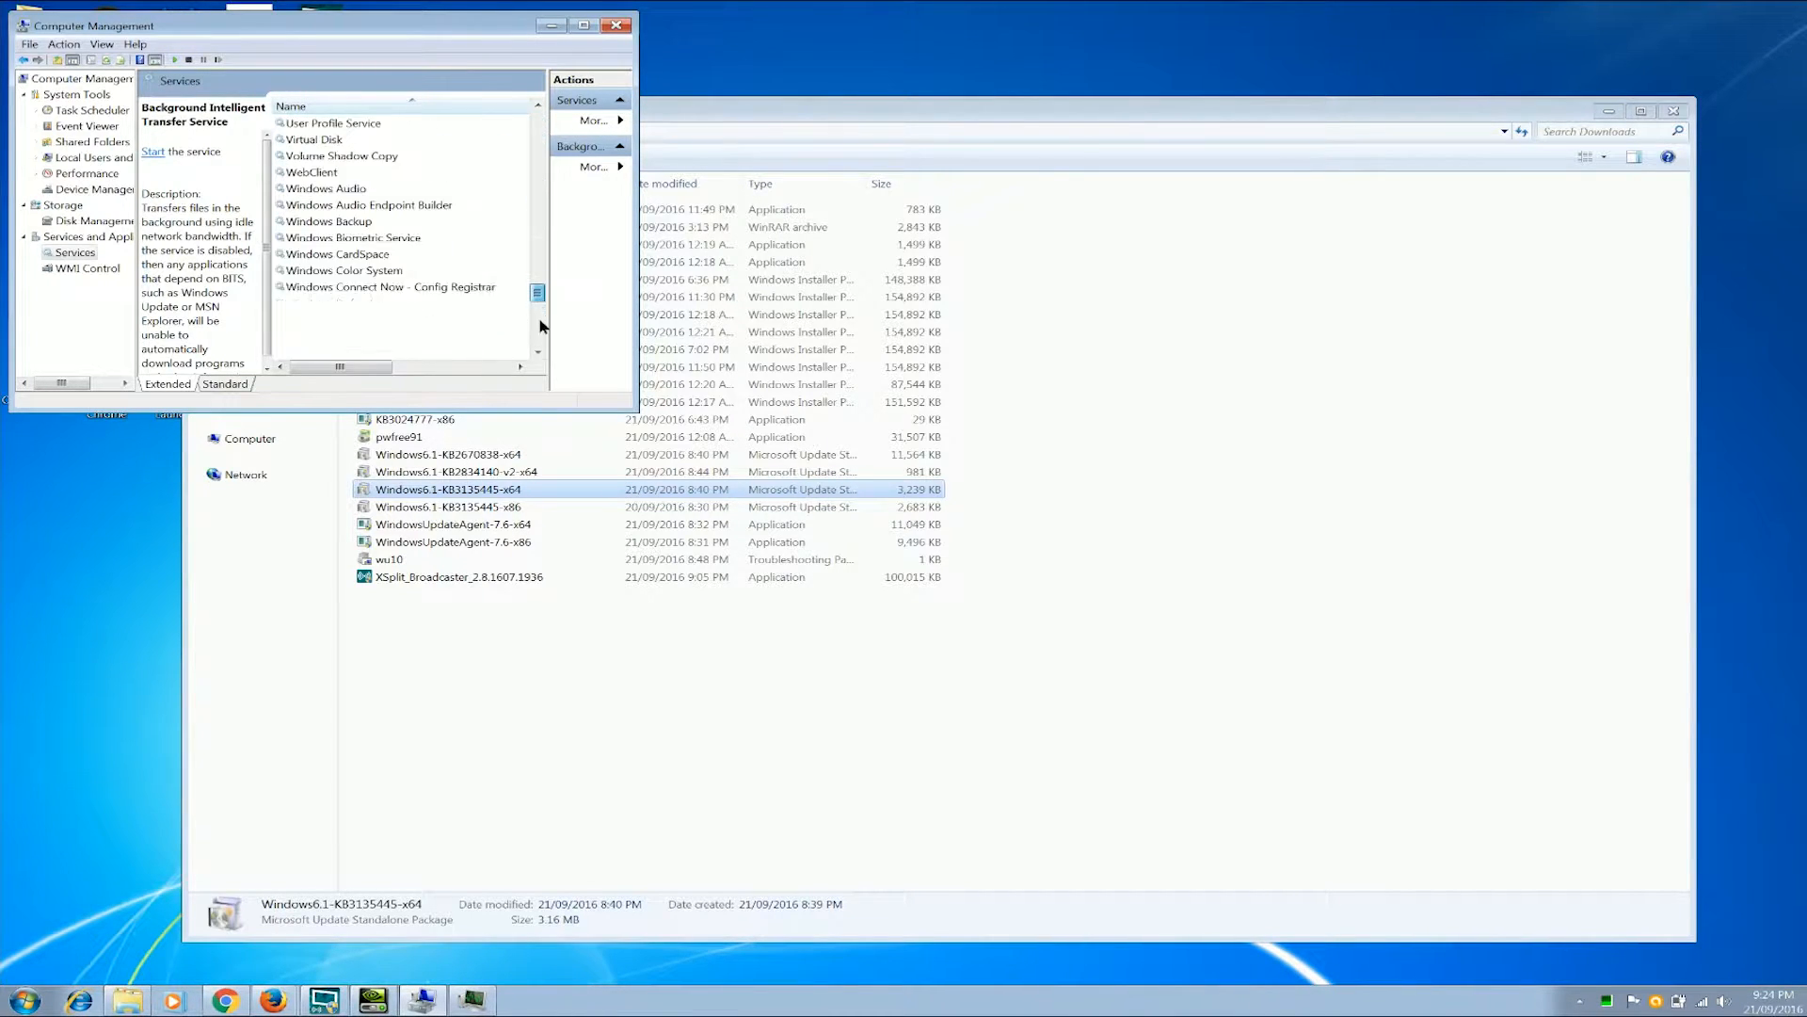
{"action": "left_click", "coordinate": [340, 287]}
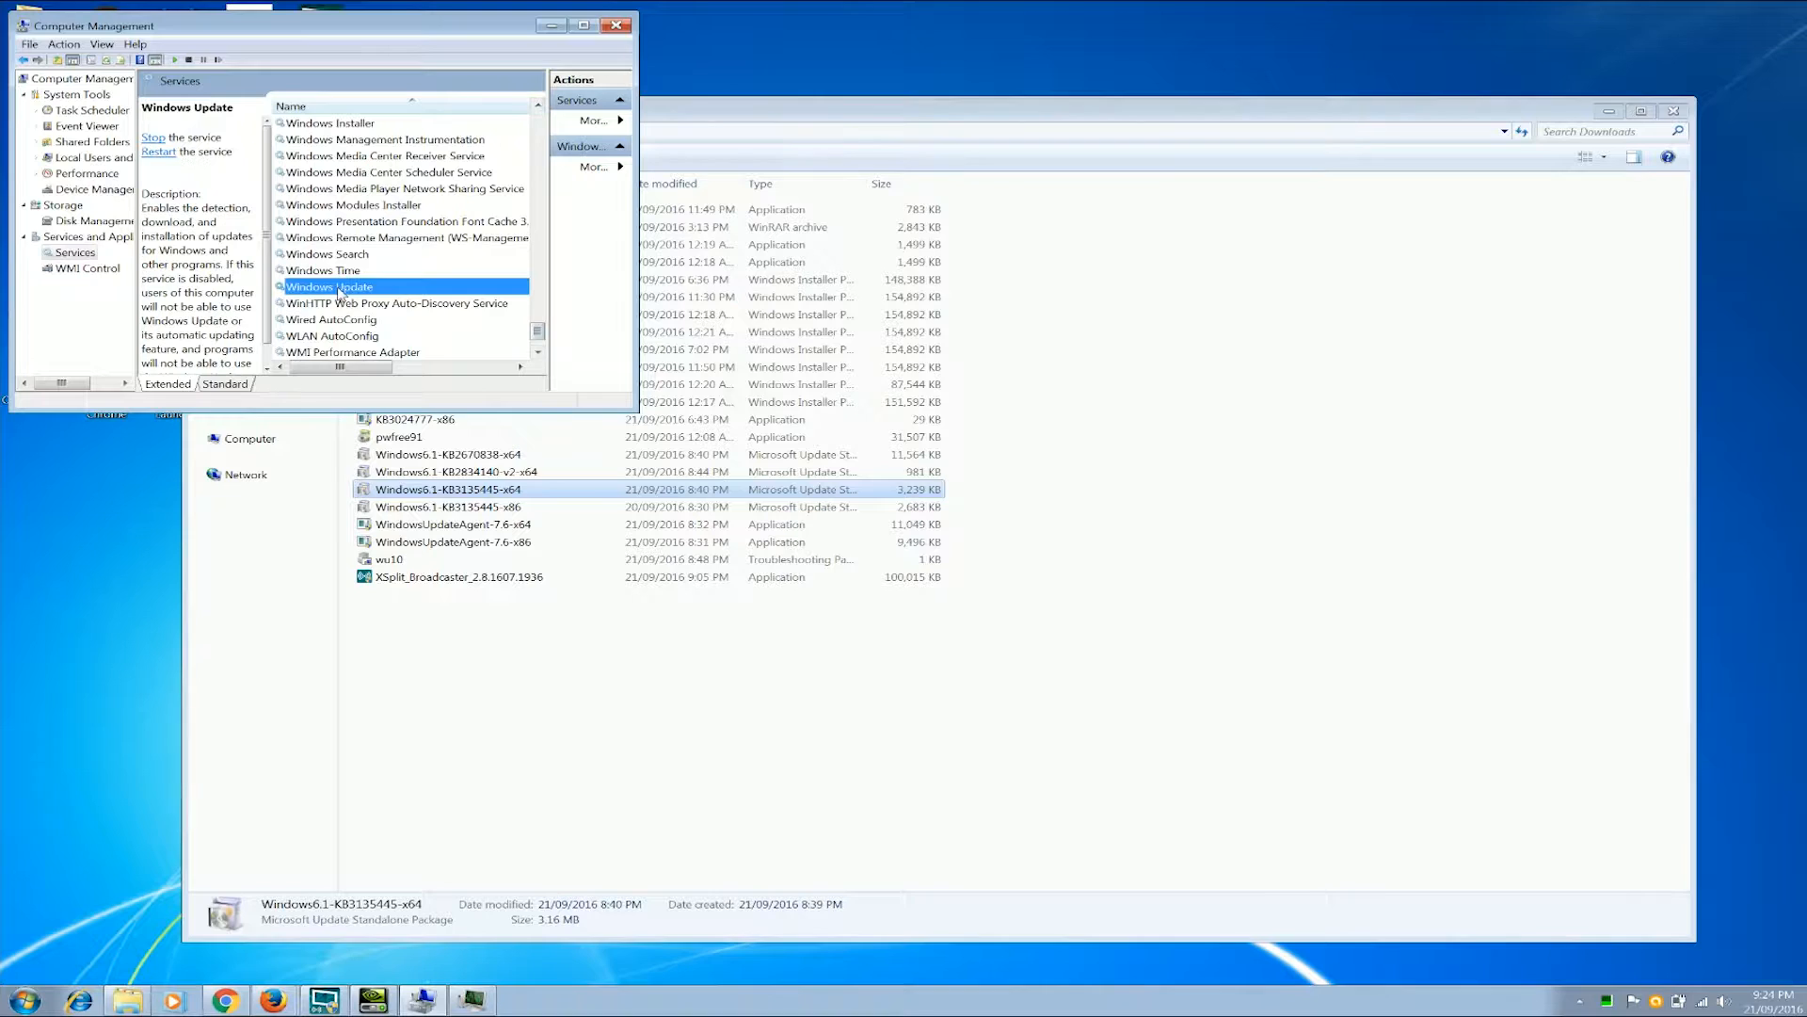
{"action": "right_click", "coordinate": [339, 287]}
{"action": "left_click", "coordinate": [374, 315]}
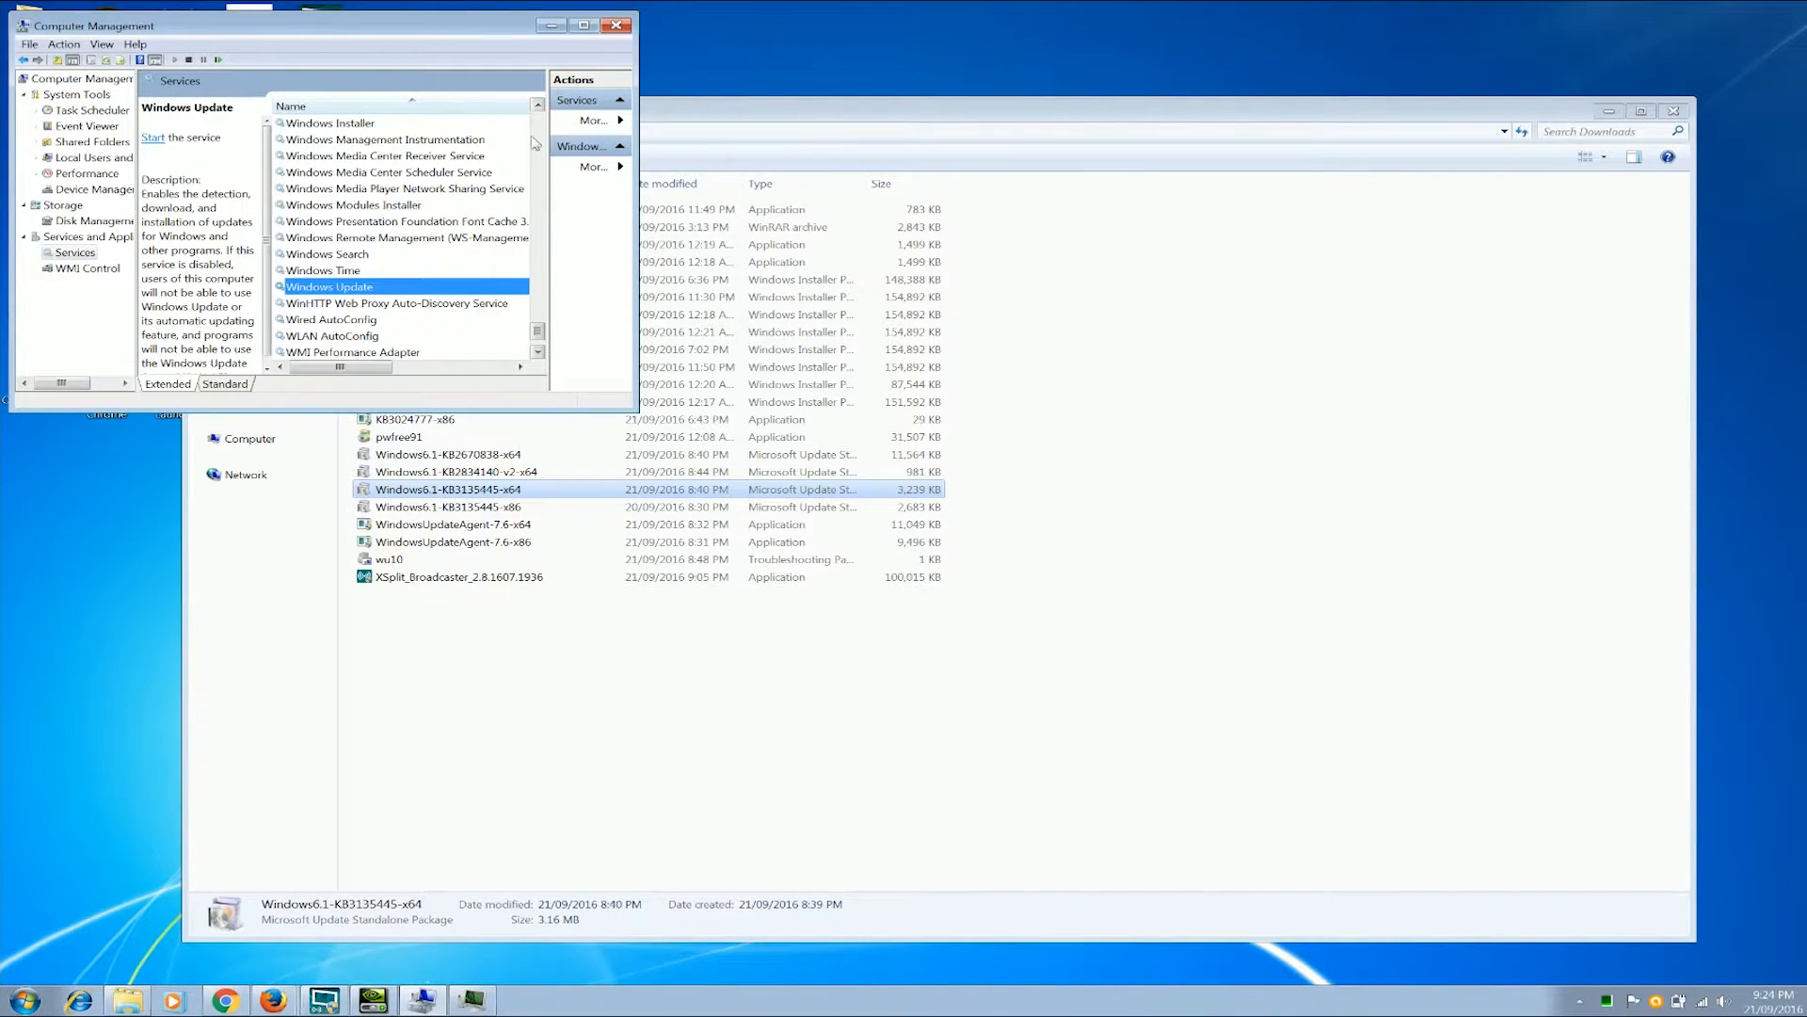
{"action": "left_click", "coordinate": [547, 29]}
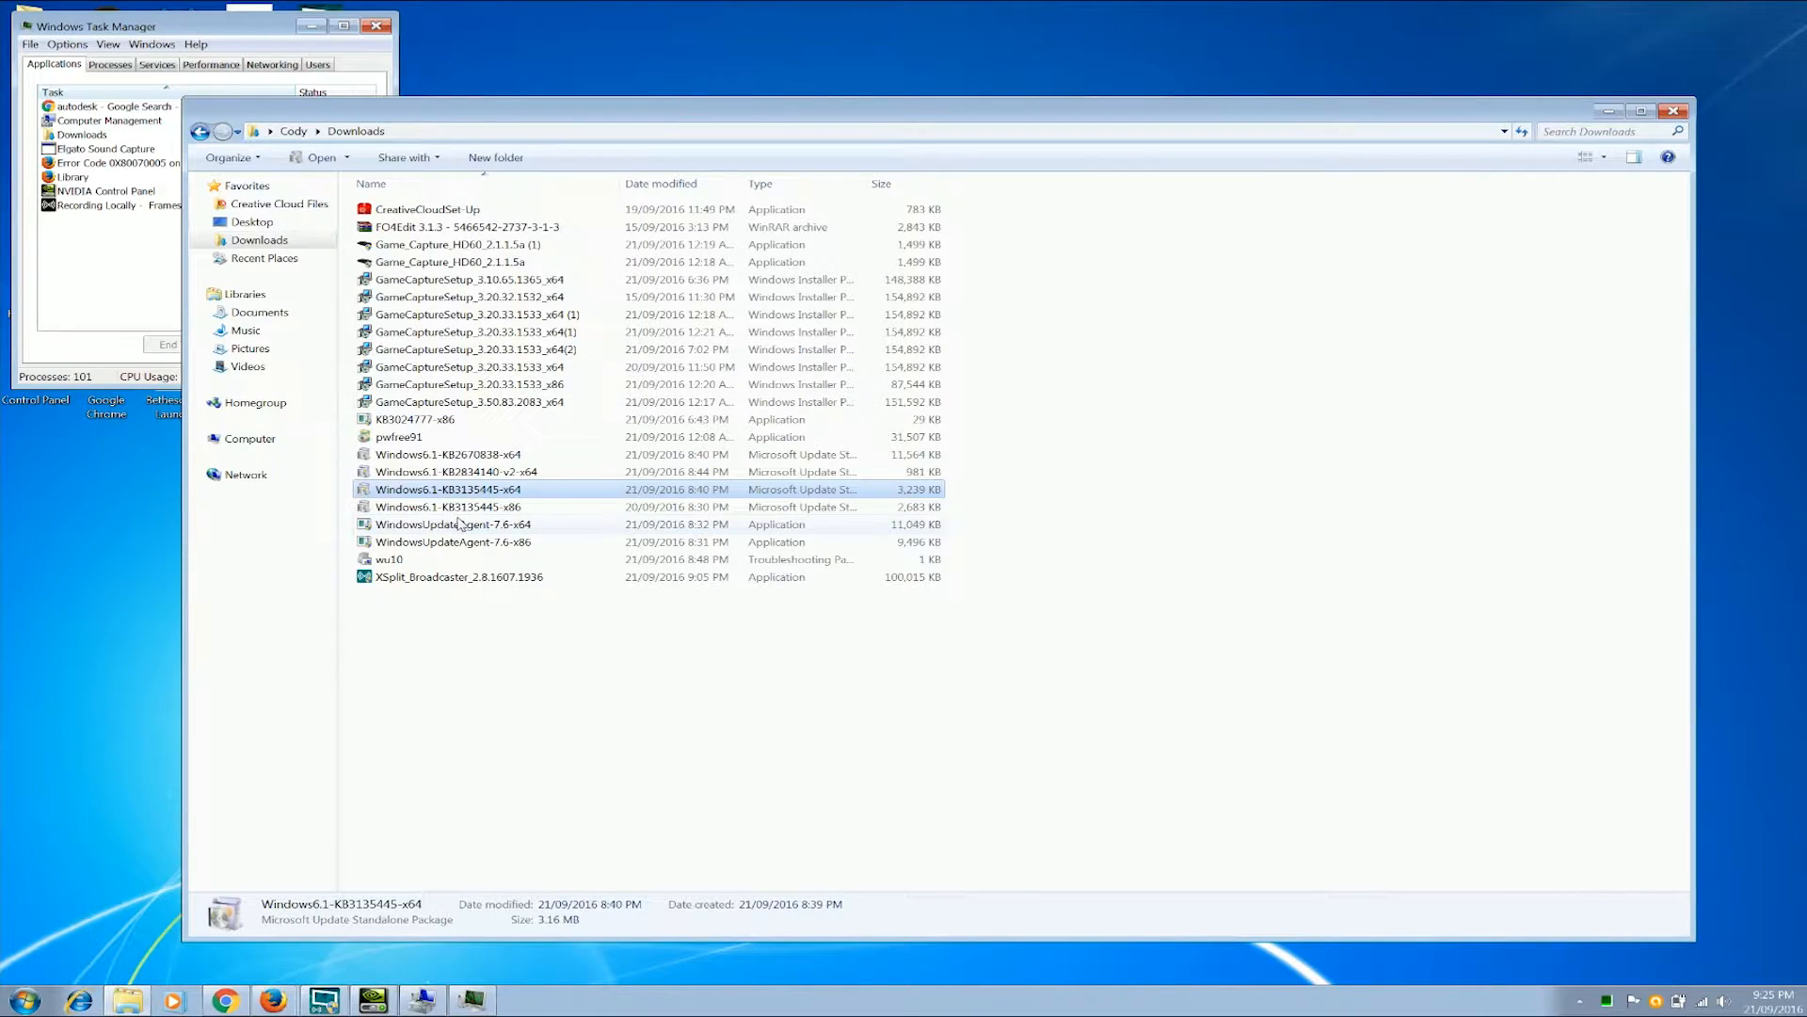
Step: Run the Windows6.1-KB3135445-x64 package, acknowledge it is already installed, and close Downloads
{"action": "double_click", "coordinate": [503, 497]}
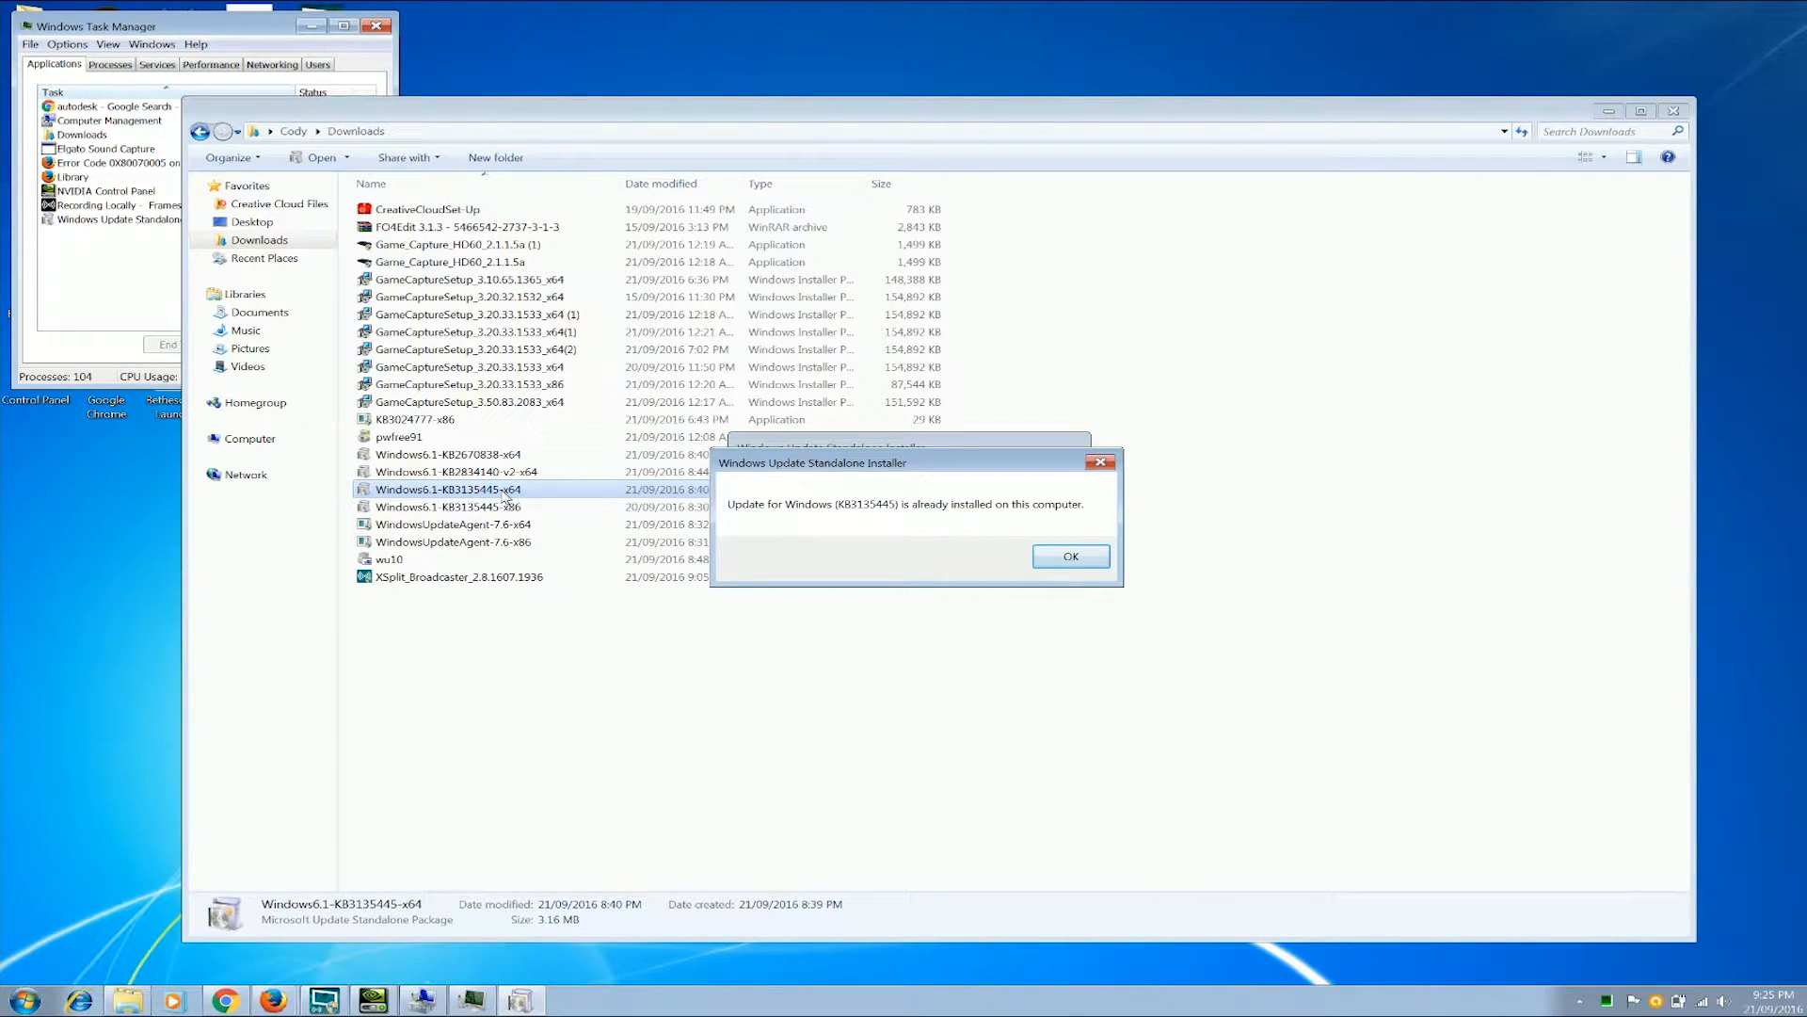
{"action": "left_click", "coordinate": [1072, 562]}
{"action": "left_click", "coordinate": [1677, 113]}
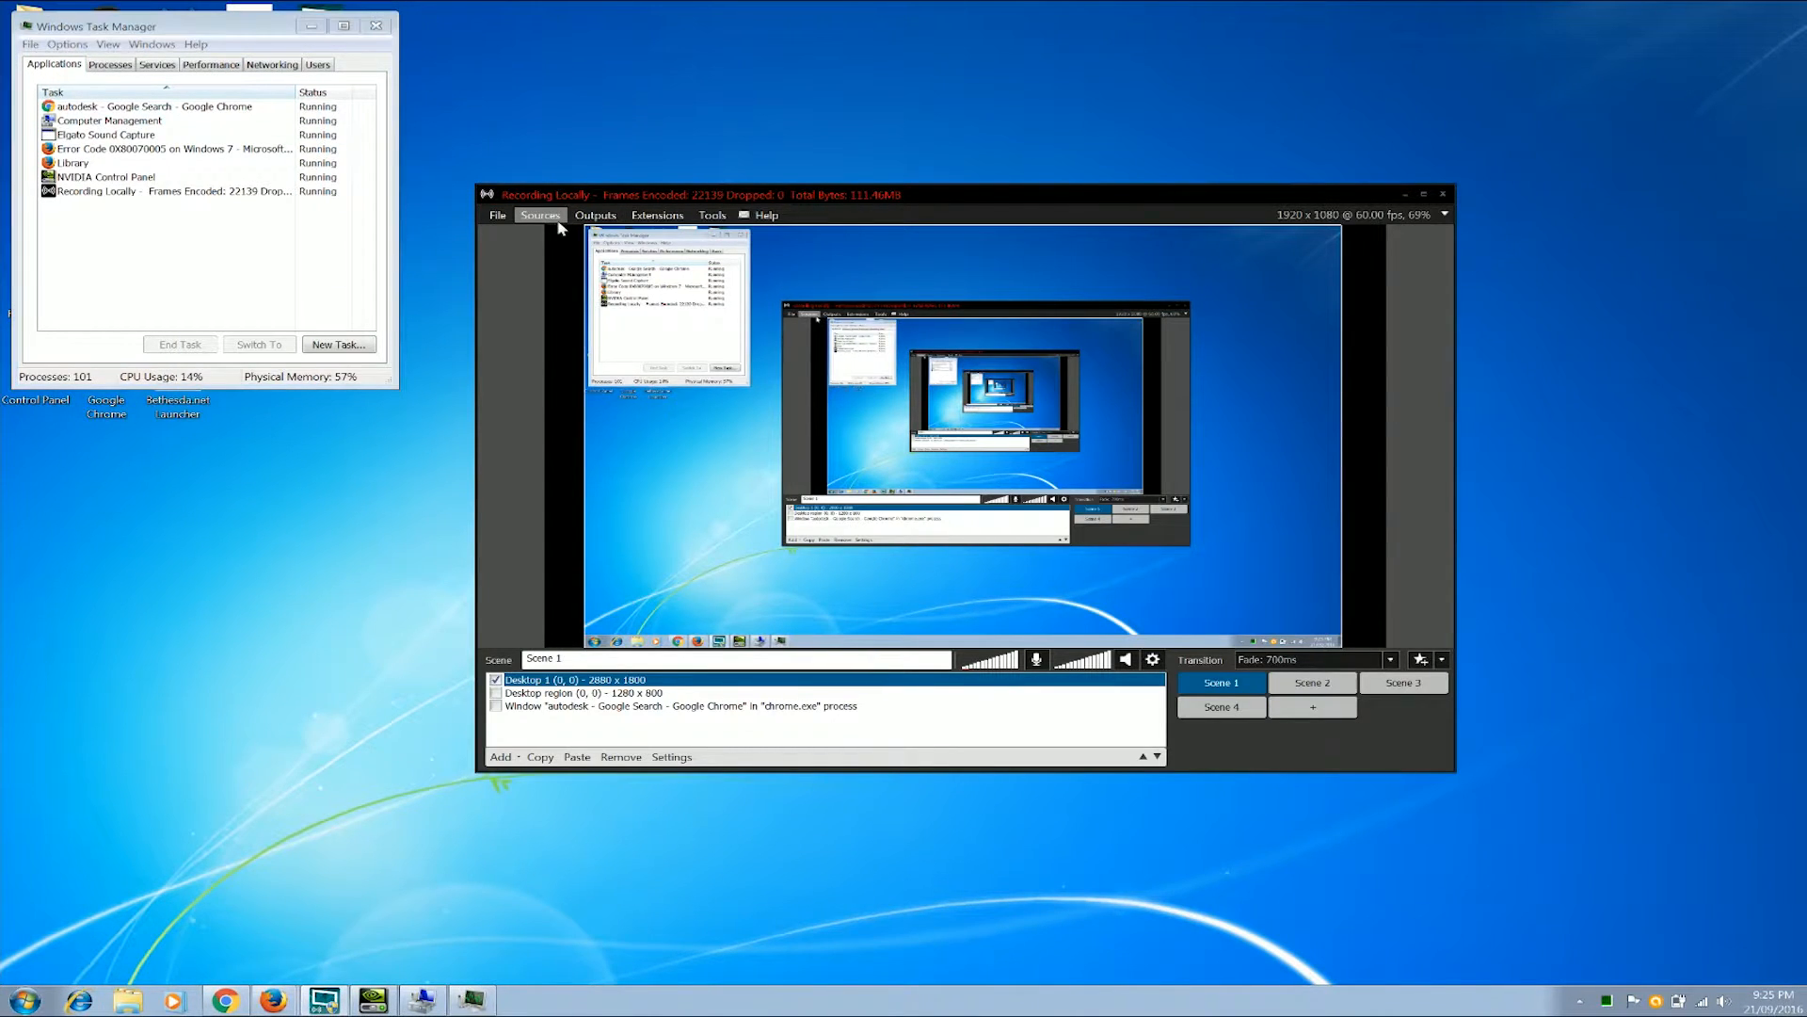
Step: Bring up XSplit's Outputs menu where 'Stop local recording' is offered
{"action": "left_click", "coordinate": [542, 215]}
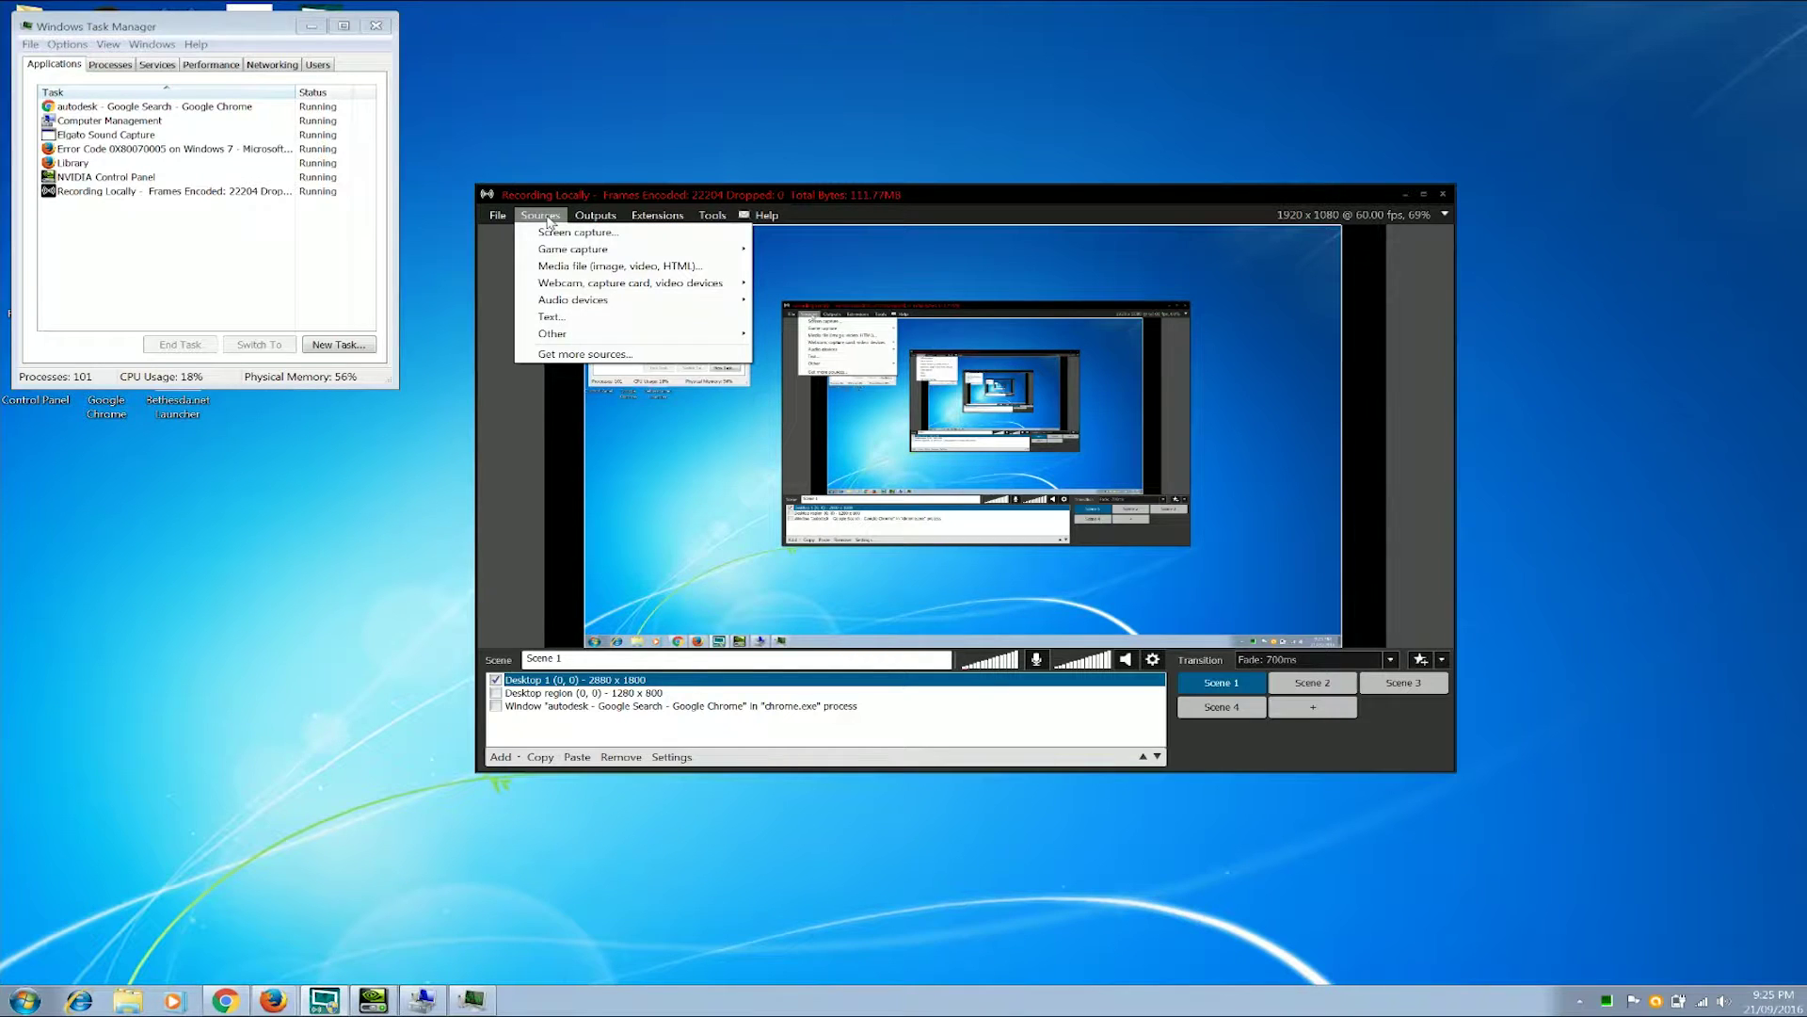
{"action": "left_click", "coordinate": [562, 320]}
{"action": "left_click", "coordinate": [595, 216]}
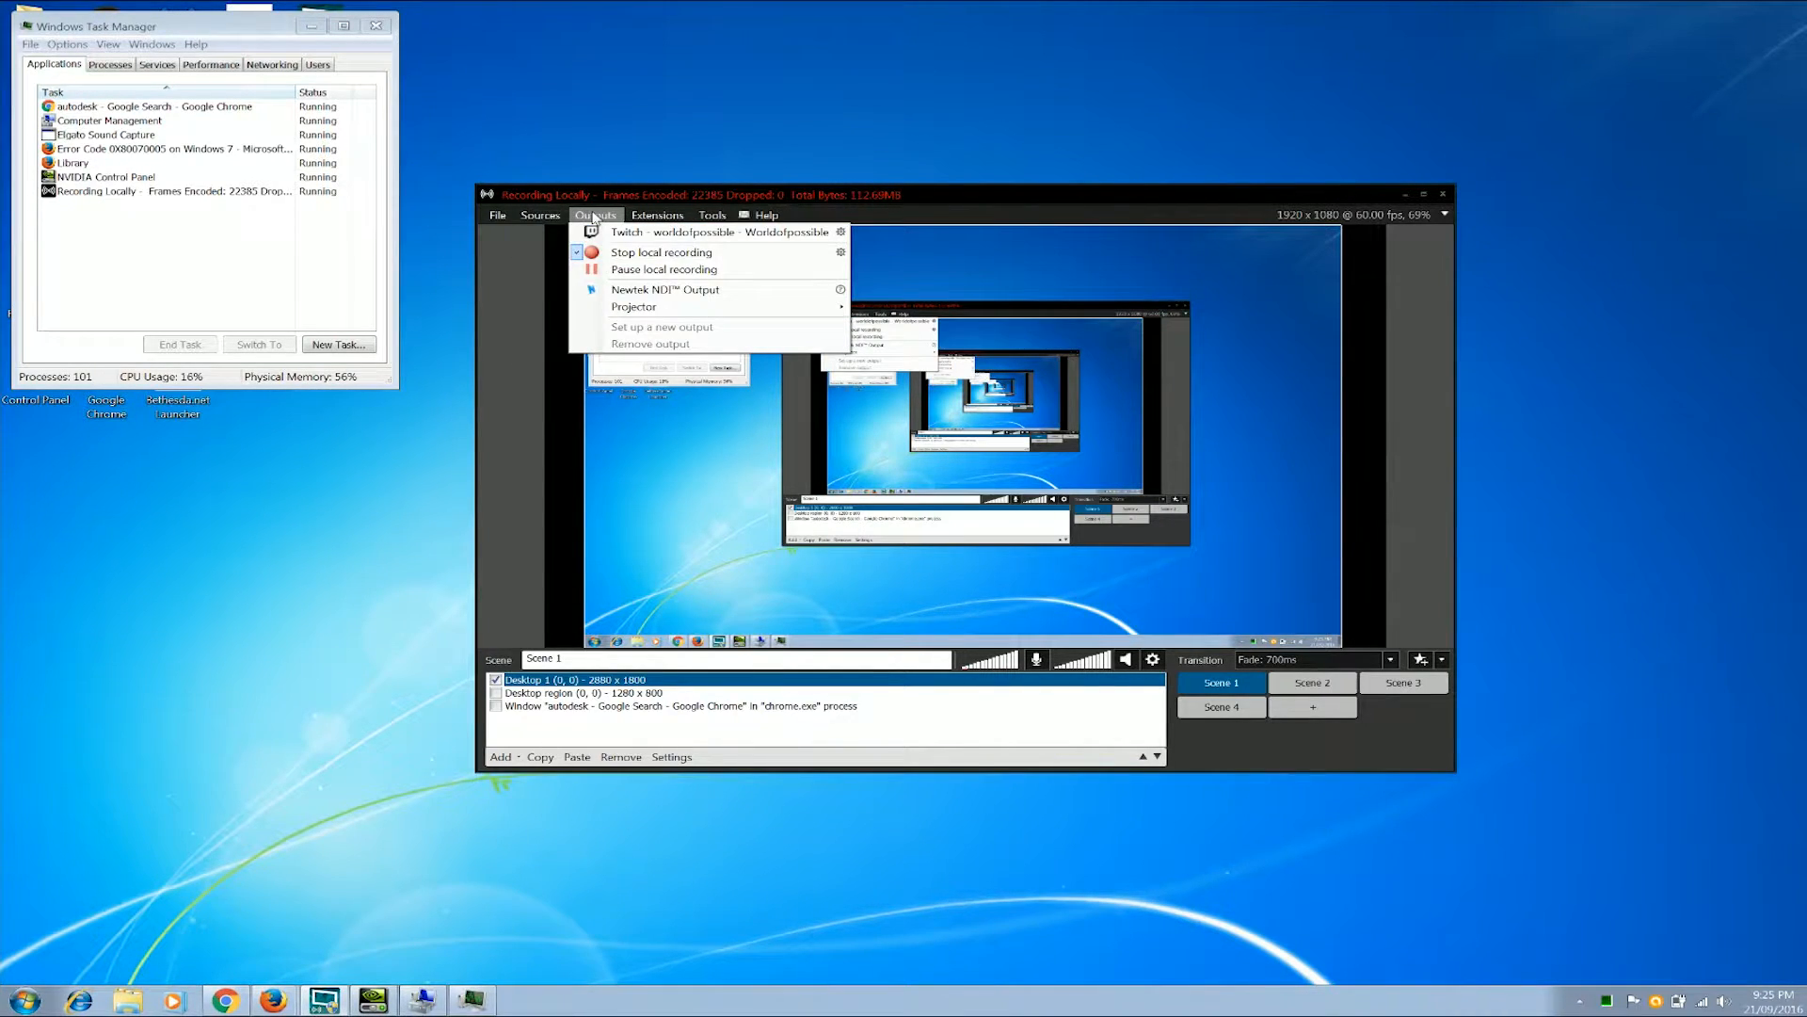